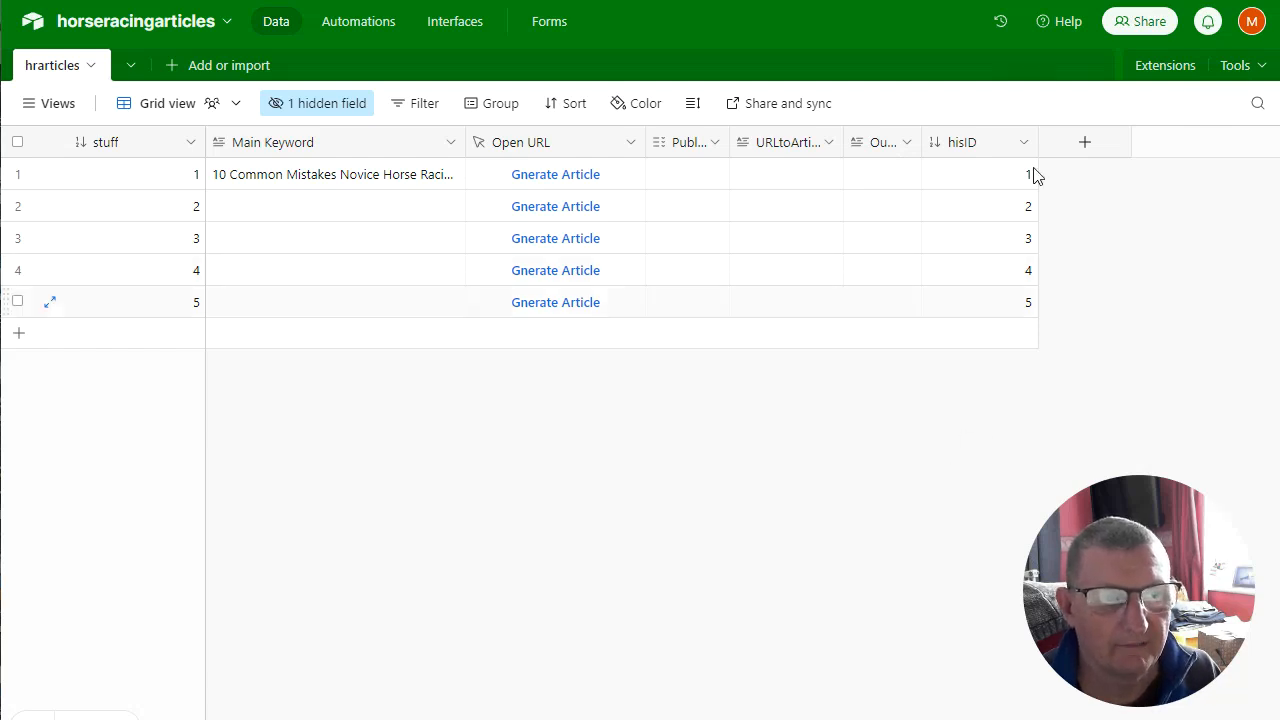
- Look at the hisID field's options and browse the field types for a new field down to Autonumber
right_click(1008, 155)
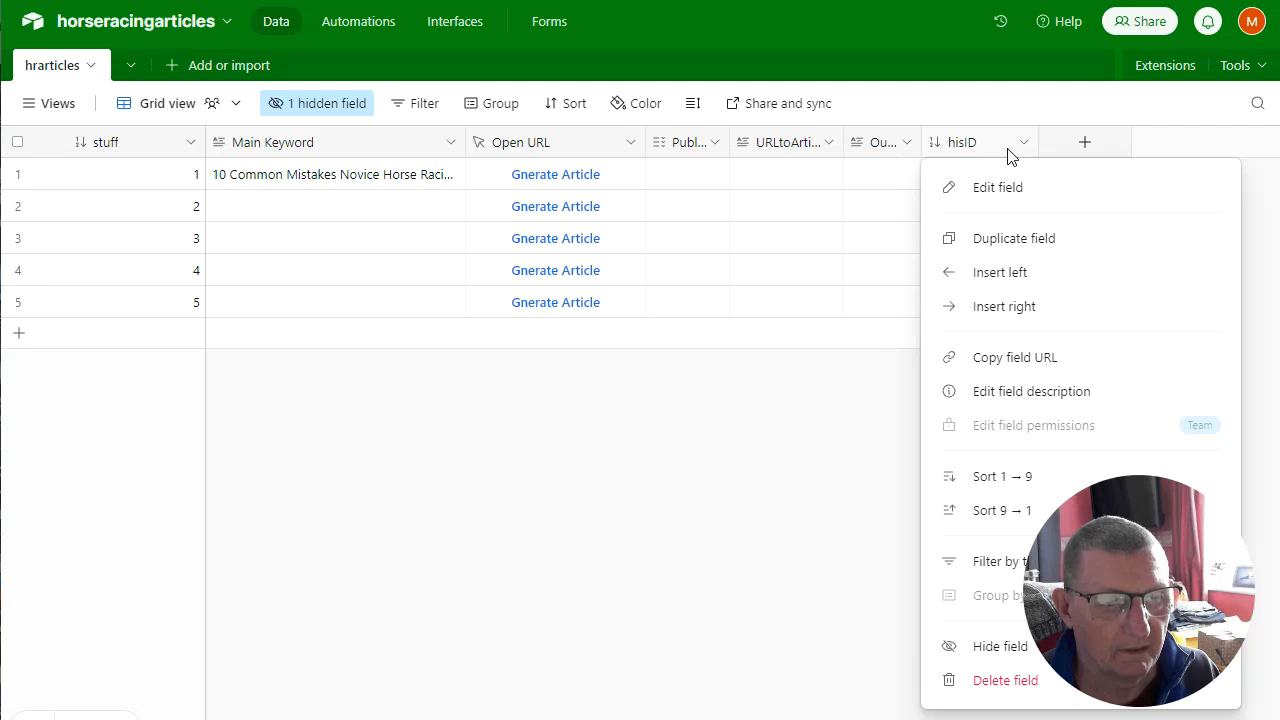
left_click(1076, 148)
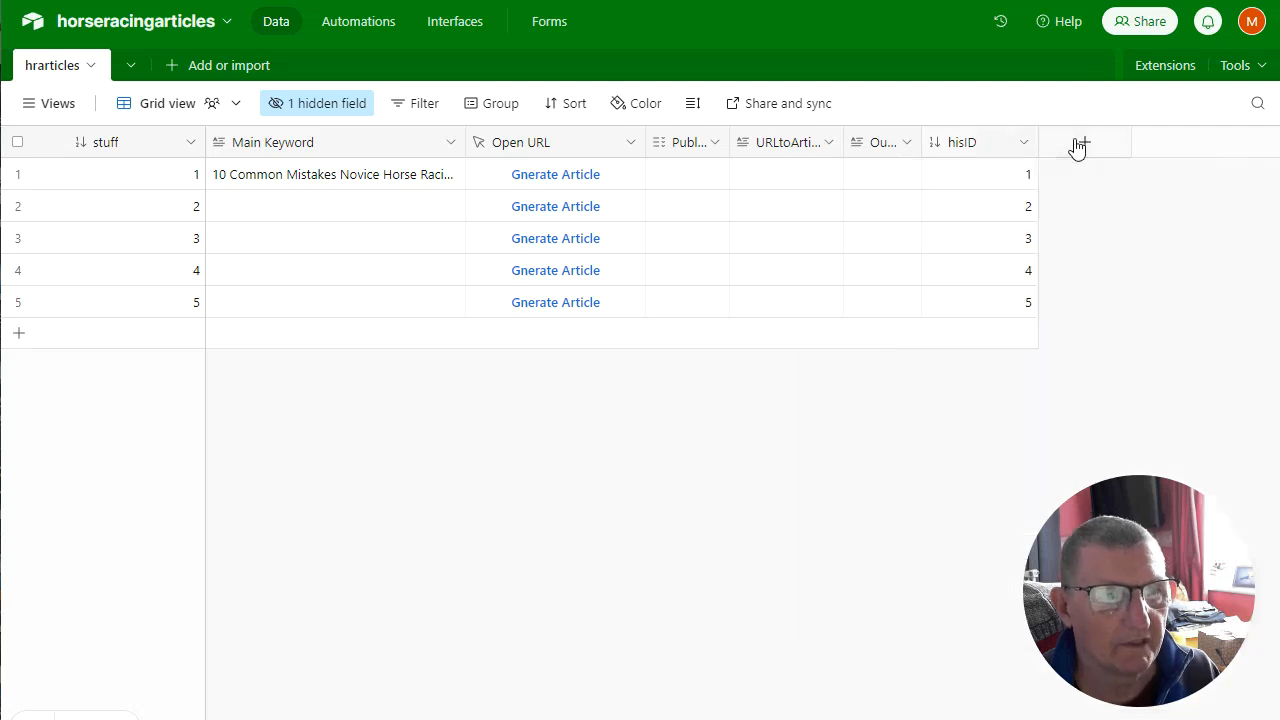
left_click_drag(1195, 307, 1180, 495)
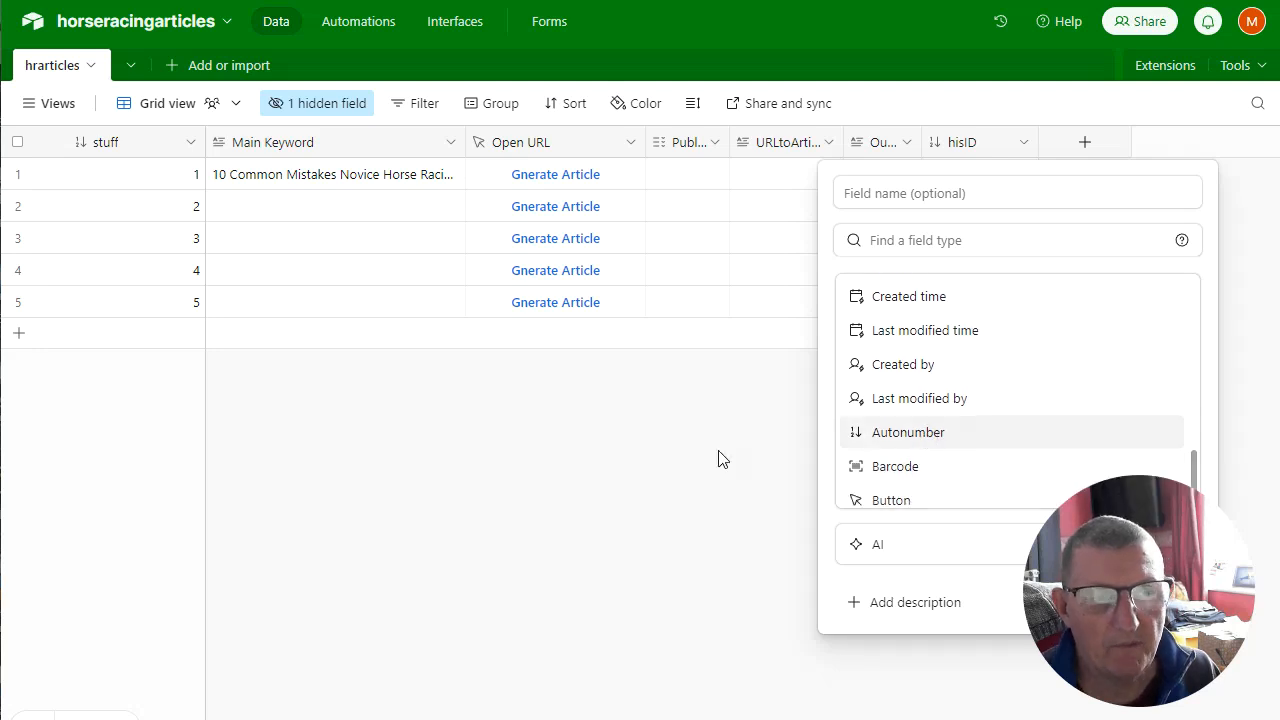
left_click(672, 469)
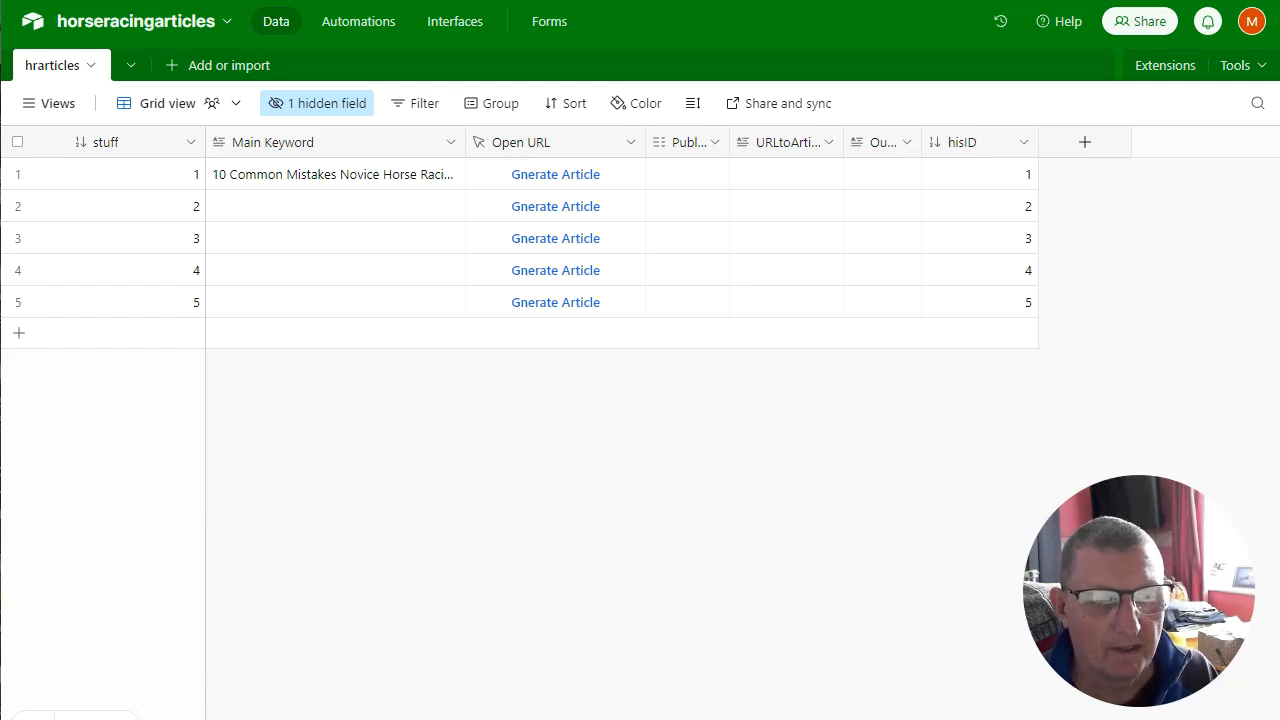
- Switch to the Make scenario articlegenerator and view the custom webhook's address in its settings
key("alt+Tab")
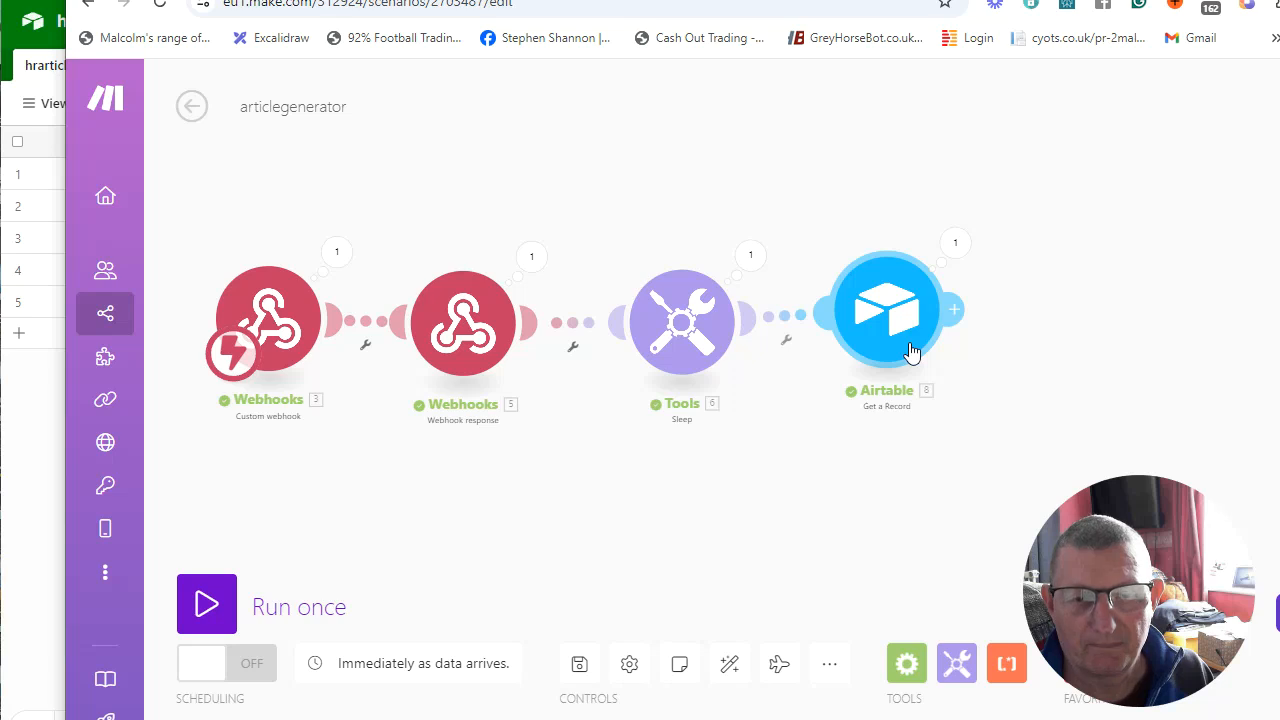
left_click(290, 330)
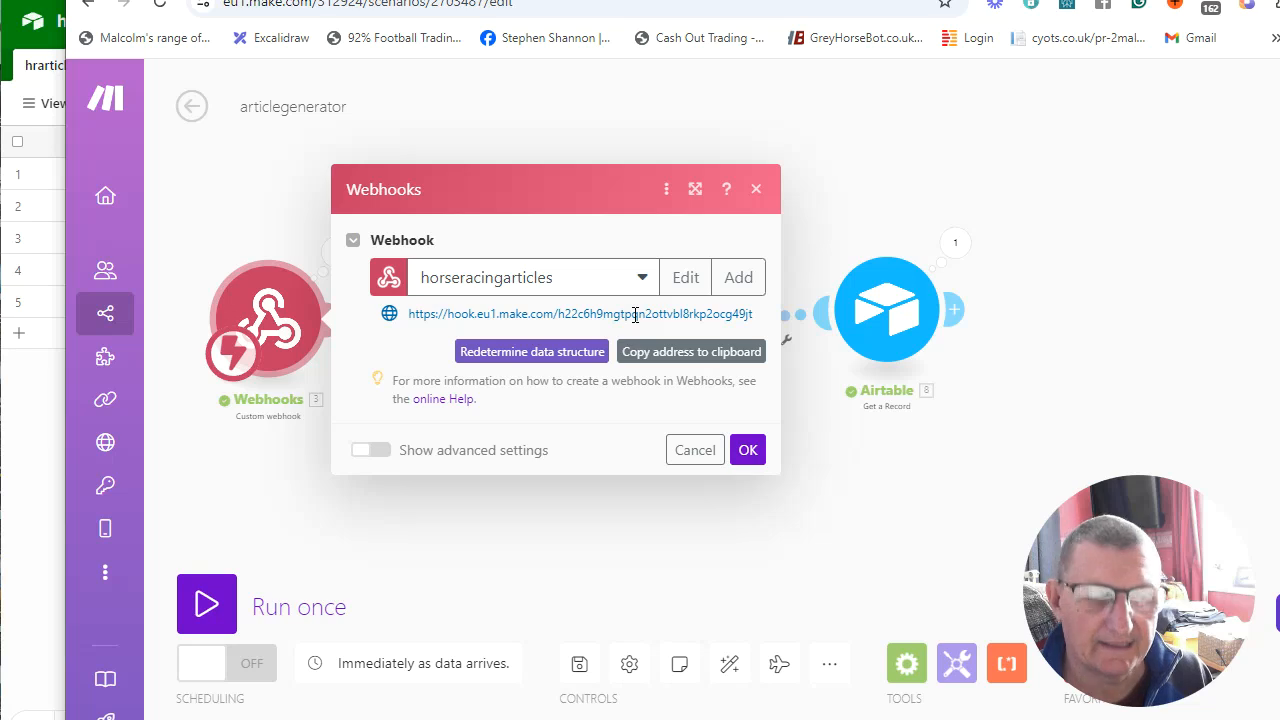
left_click(712, 455)
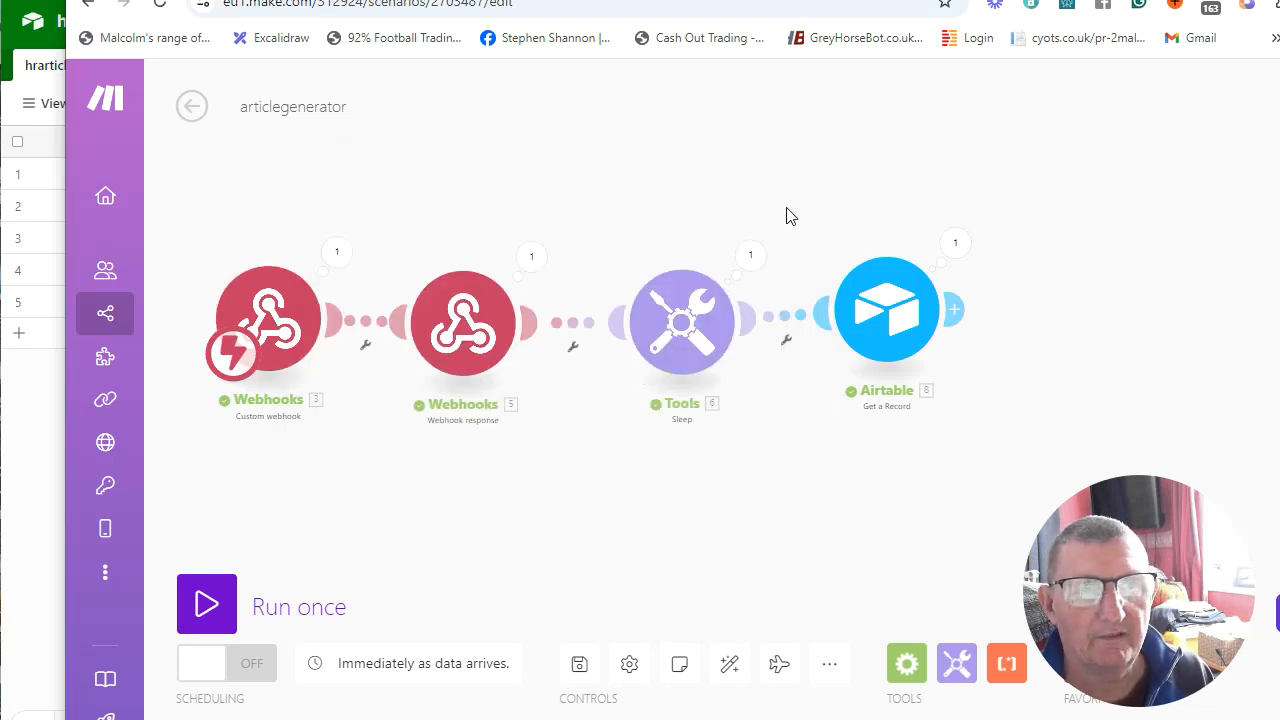
- Switch back to Airtable and remove the Record ID reference from the Open URL button field's URL formula
key("alt+Tab")
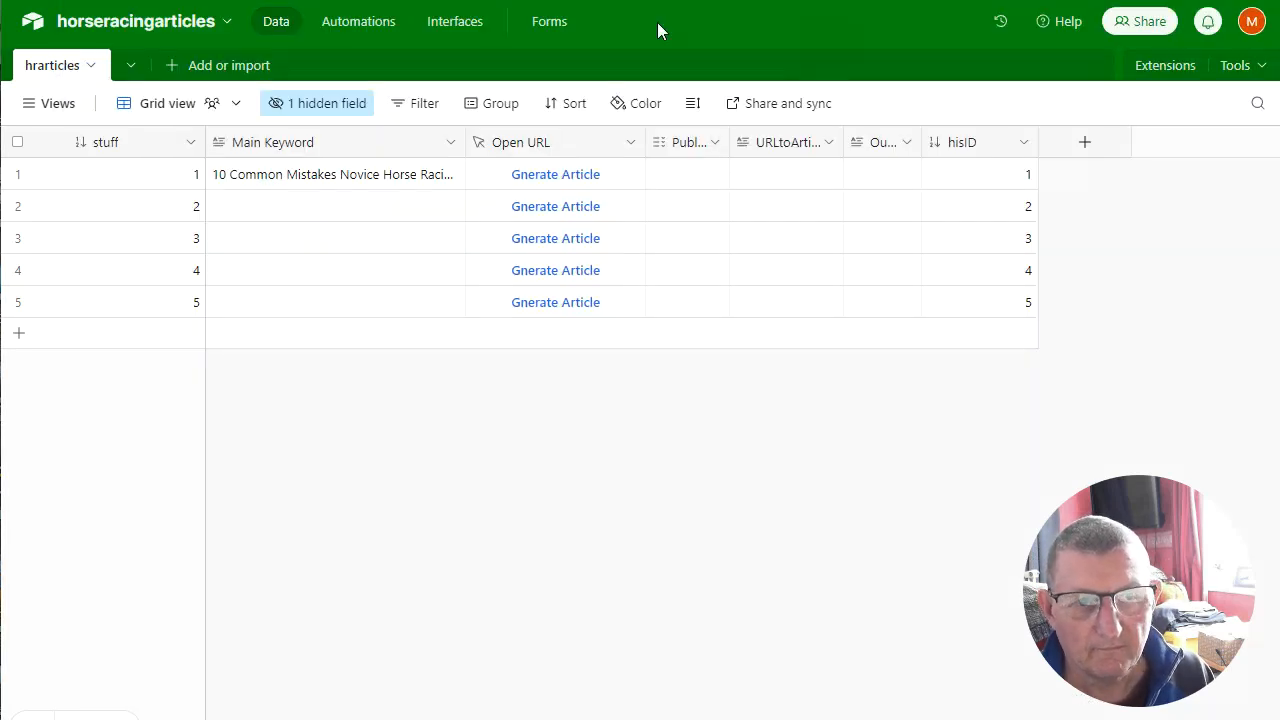
left_click(576, 149)
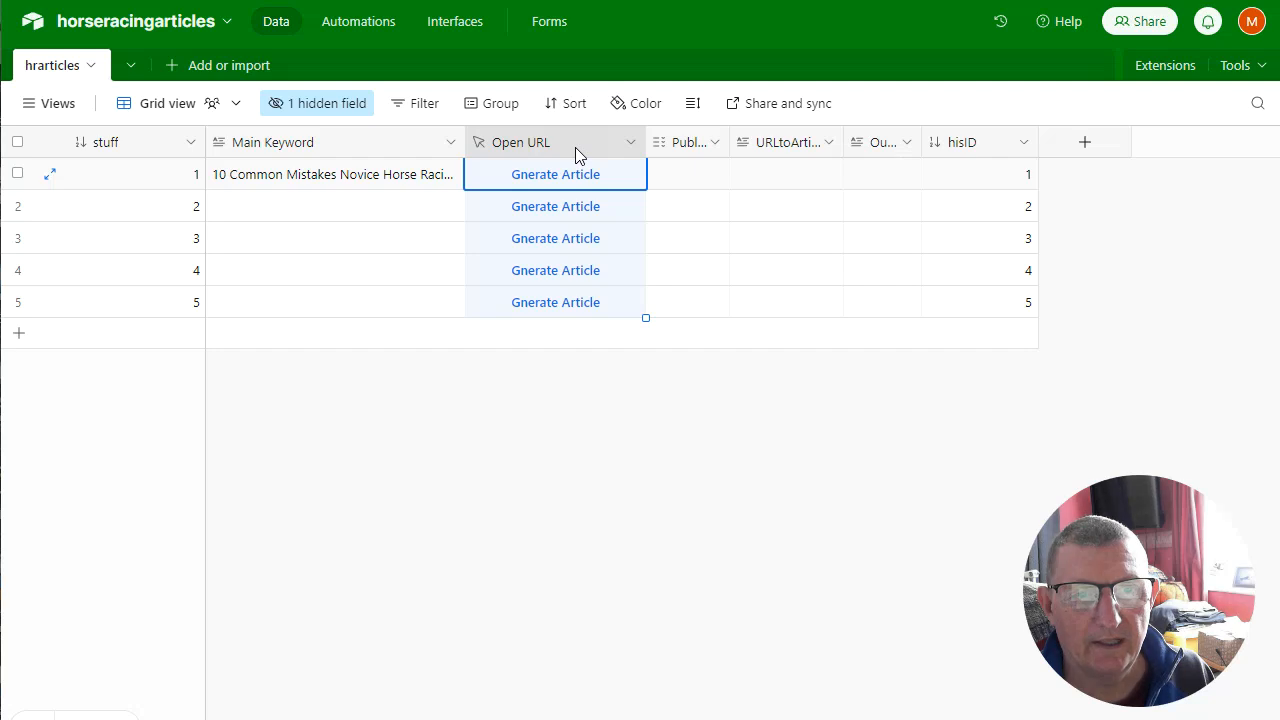
right_click(575, 147)
left_click(581, 194)
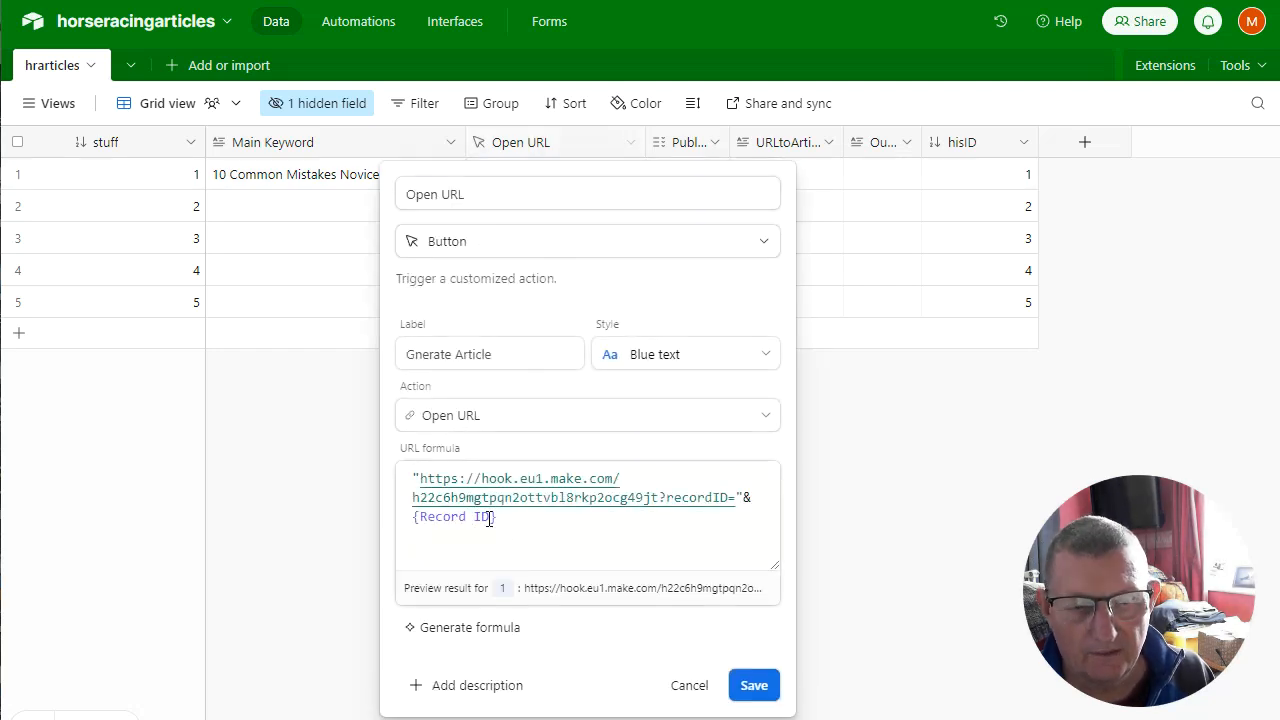
left_click_drag(493, 519, 418, 518)
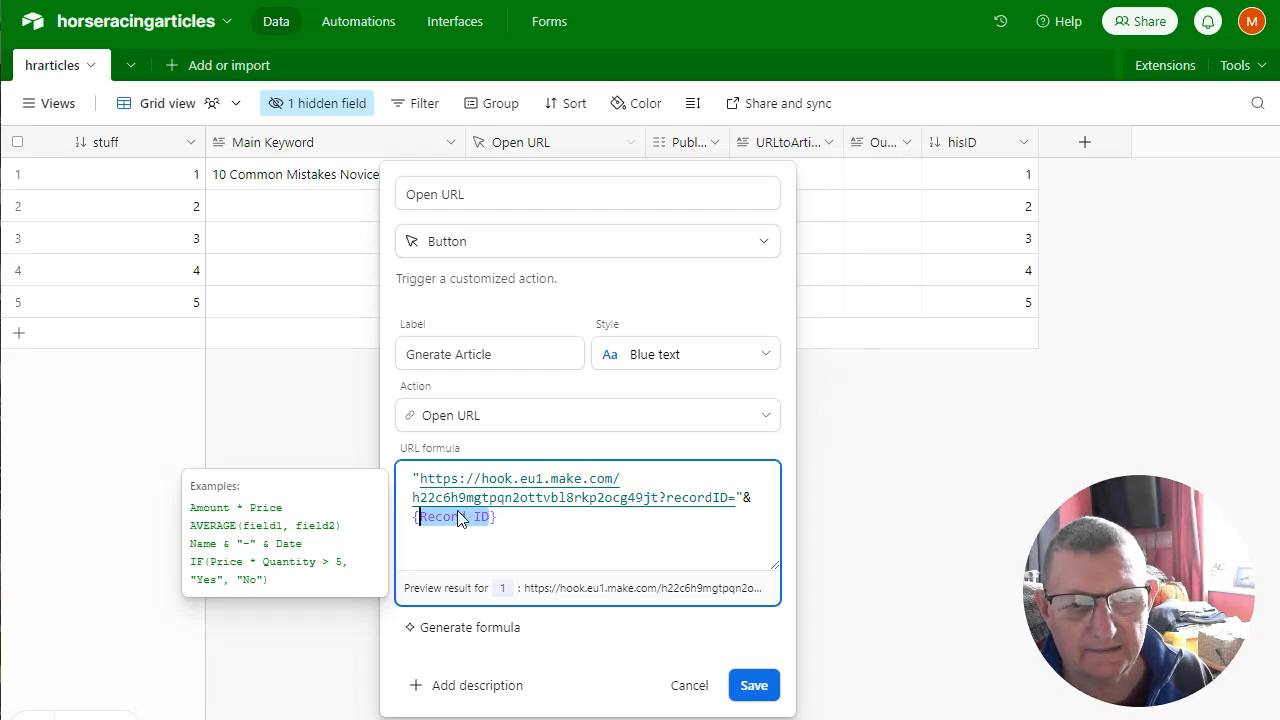
key("BackSpace")
key("BackSpace")
key("BackSpace")
key("BackSpace")
key("BackSpace")
key("BackSpace")
key("BackSpace")
key("BackSpace")
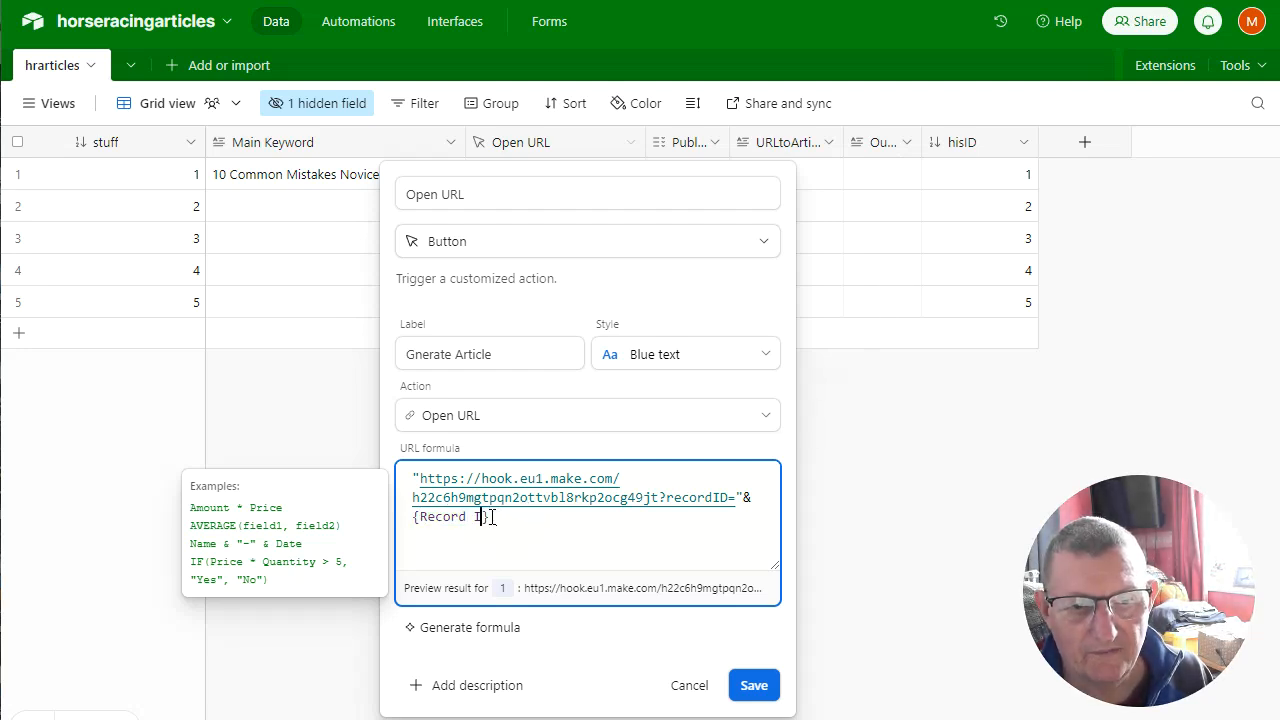
key("BackSpace")
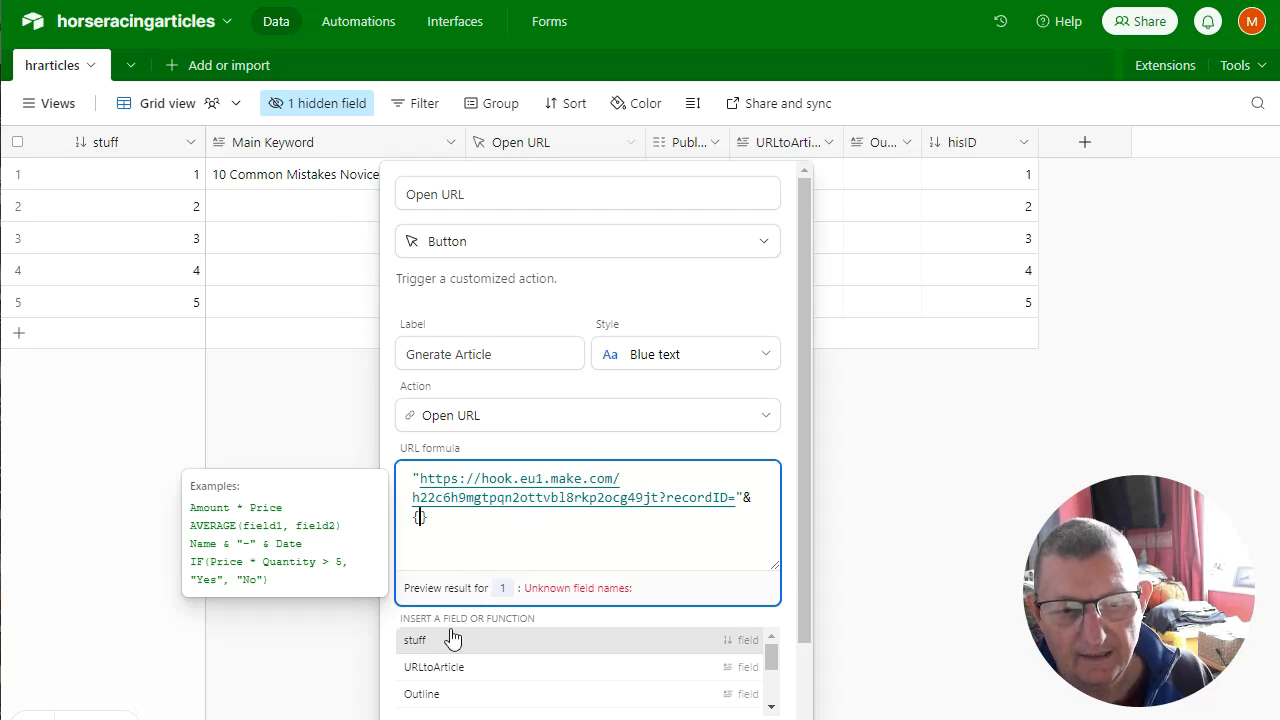
- Insert {hisID} at the end of the Open URL button's URL formula and save the field
left_click_drag(770, 662, 770, 677)
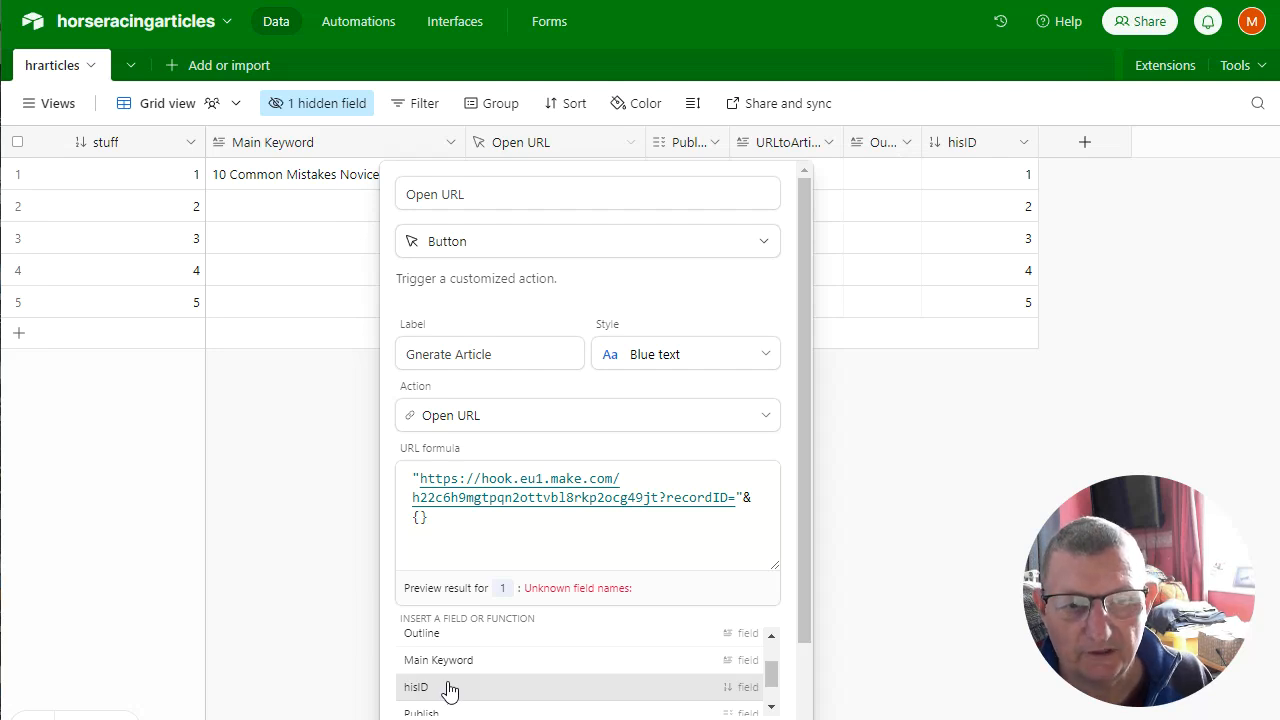
left_click(447, 687)
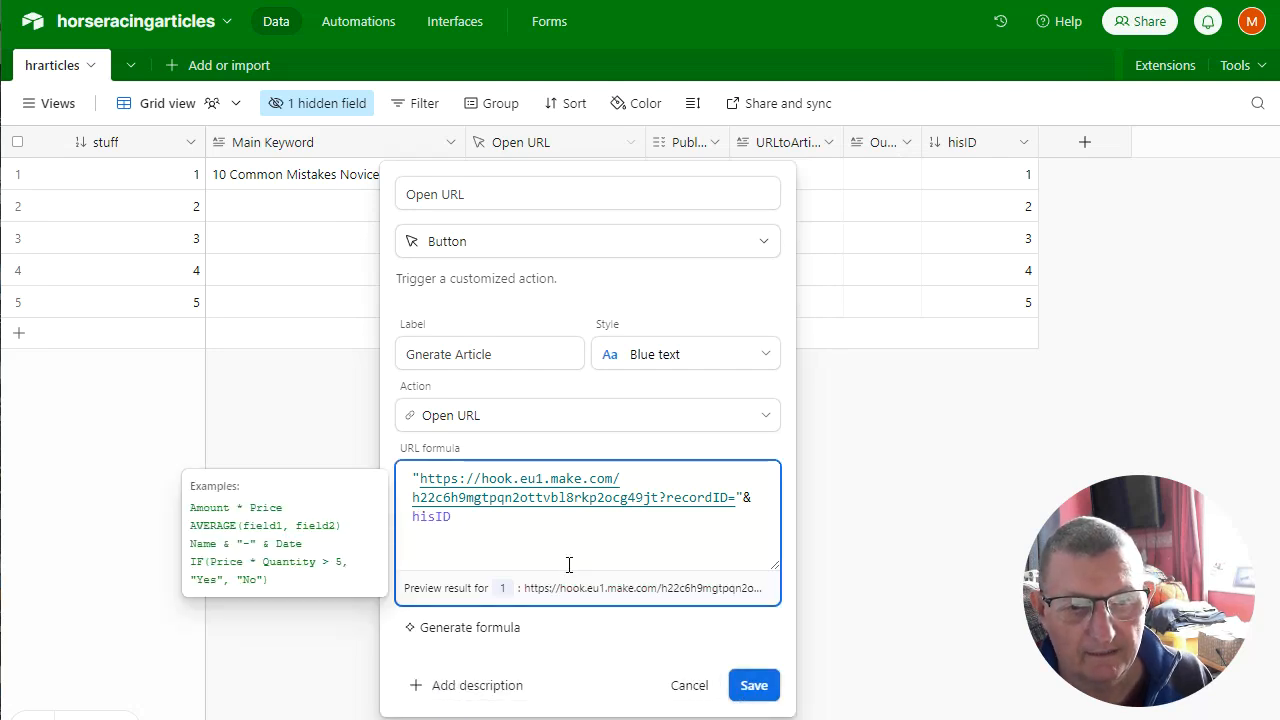
type(")")
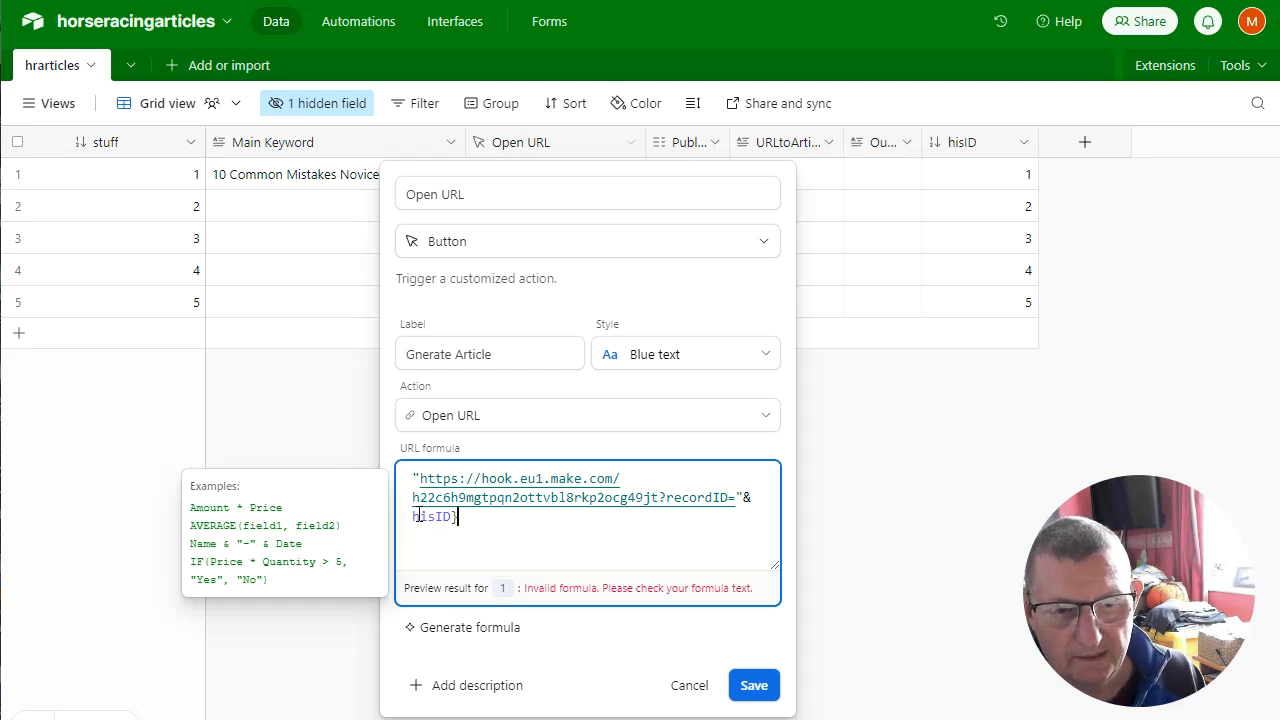
type("{")
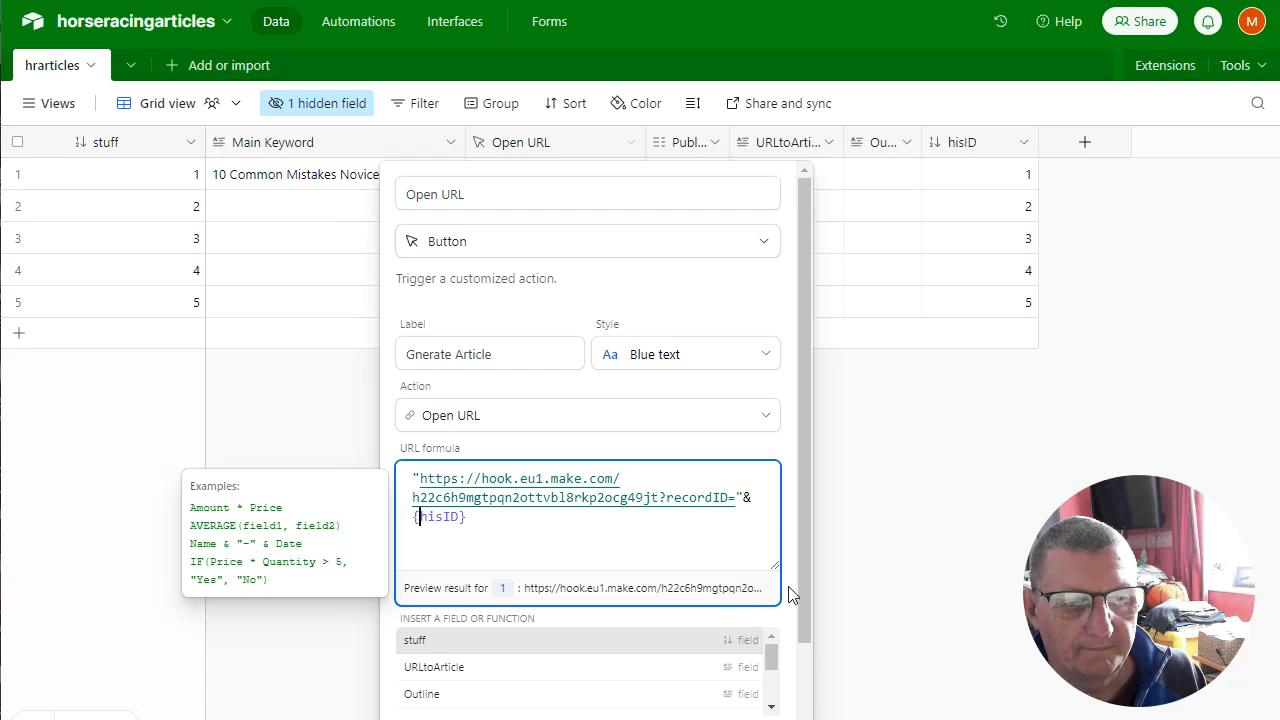
scroll(797, 610, "down", 2)
left_click(755, 704)
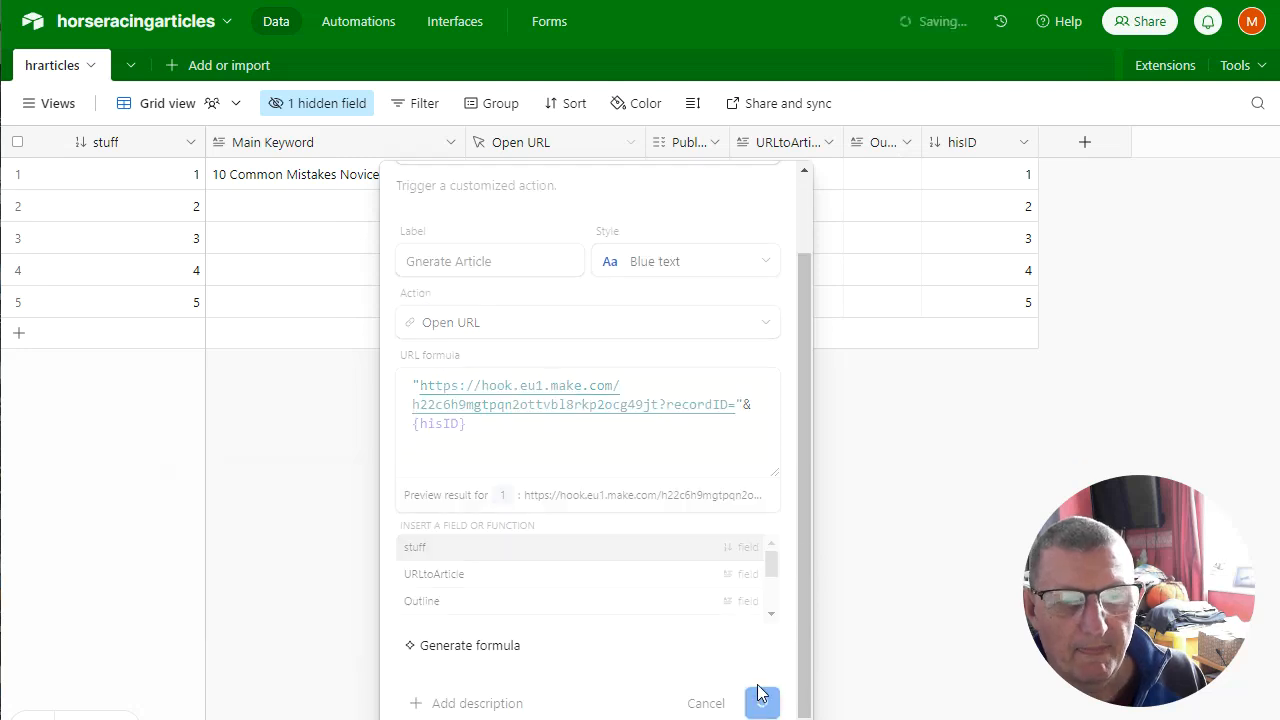
- Trigger the Gnerate Article button for the first record and return to the hrarticles table
left_click(579, 183)
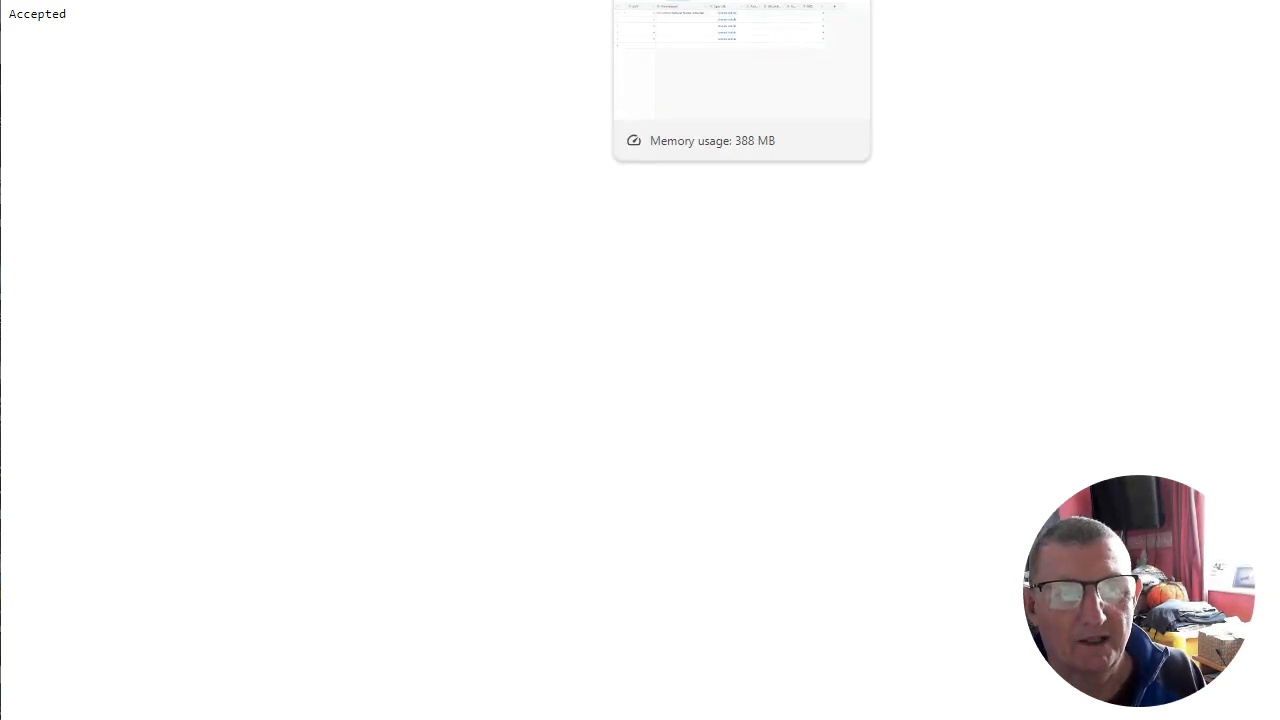
left_click(700, 0)
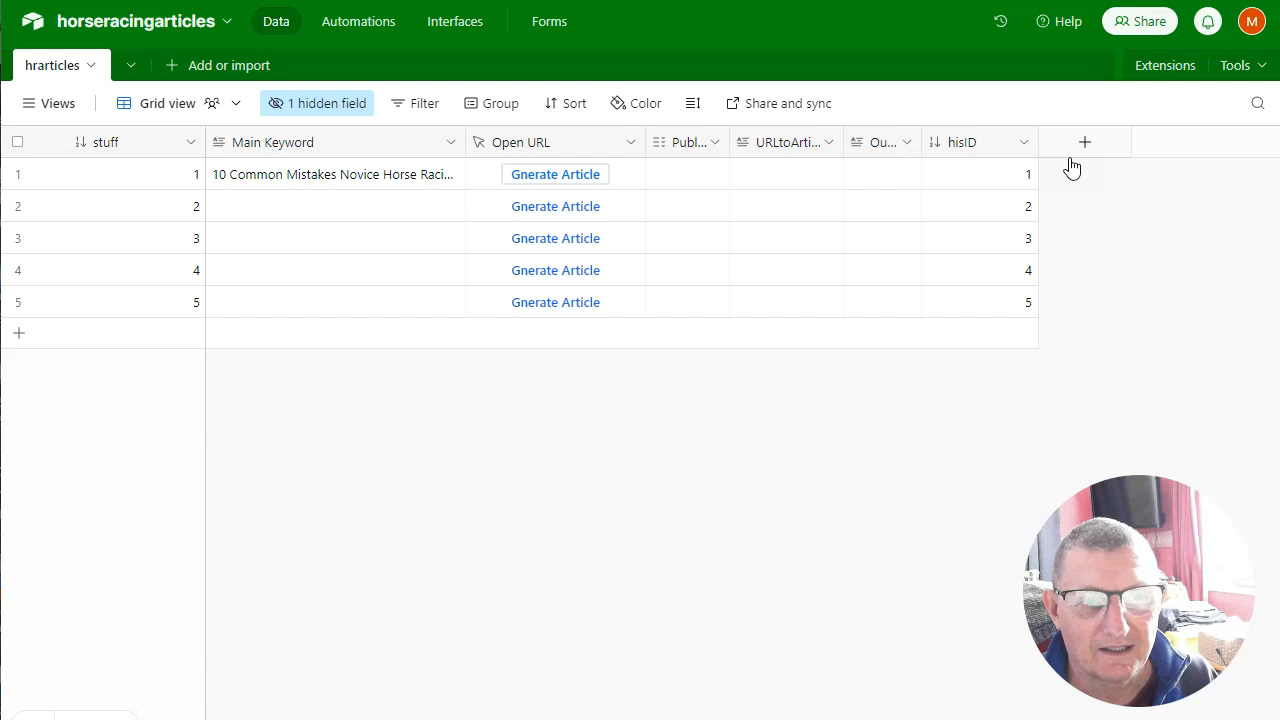
- Unhide the Record ID field and choose Formula as its field type
left_click(336, 106)
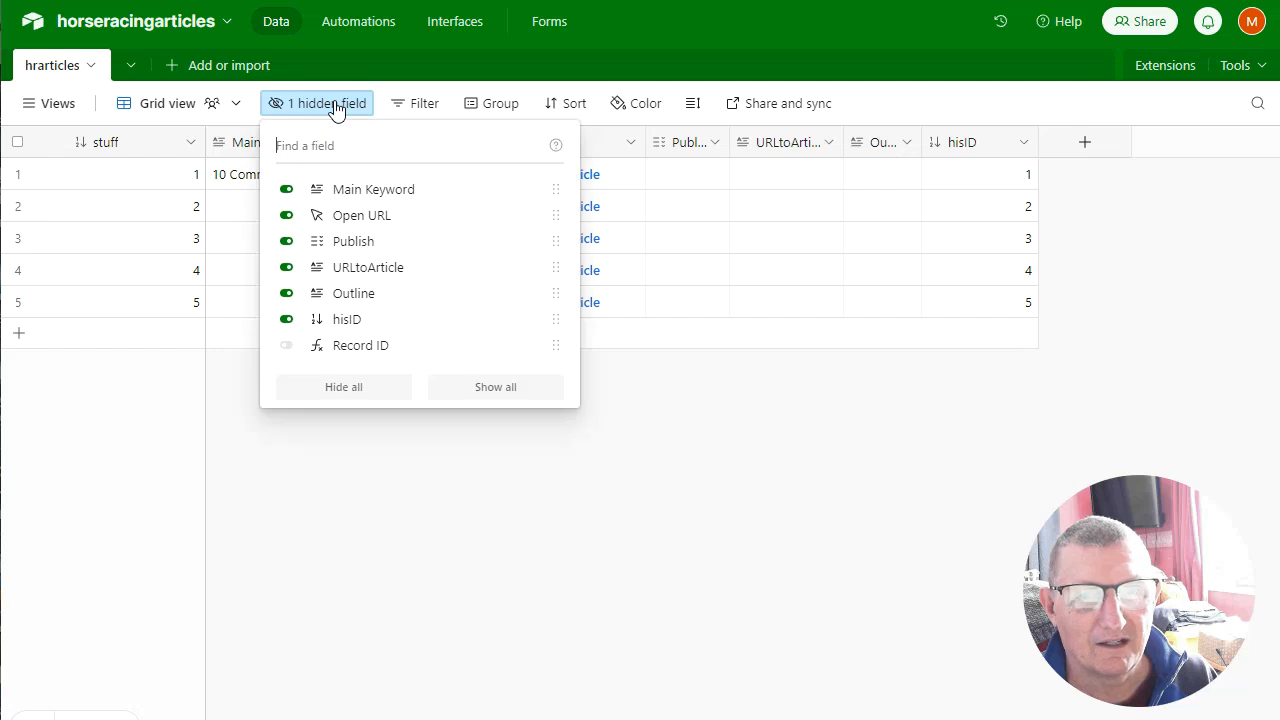
left_click(434, 345)
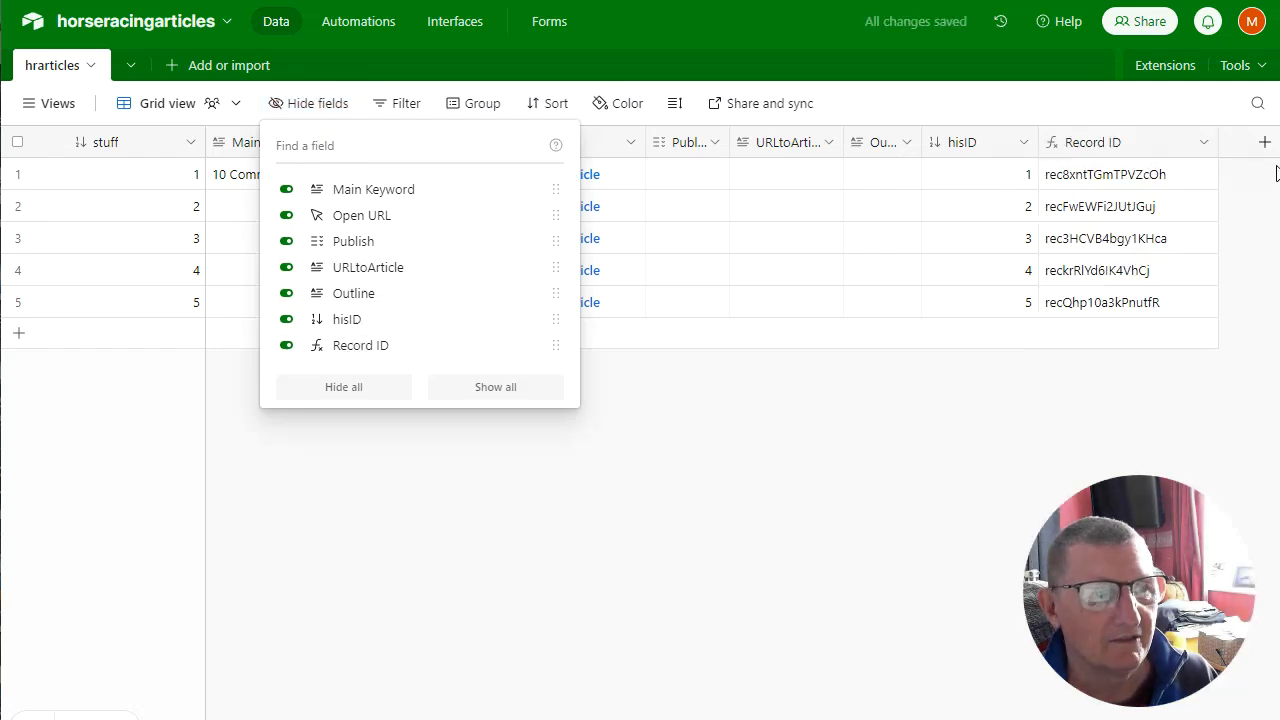
right_click(1147, 149)
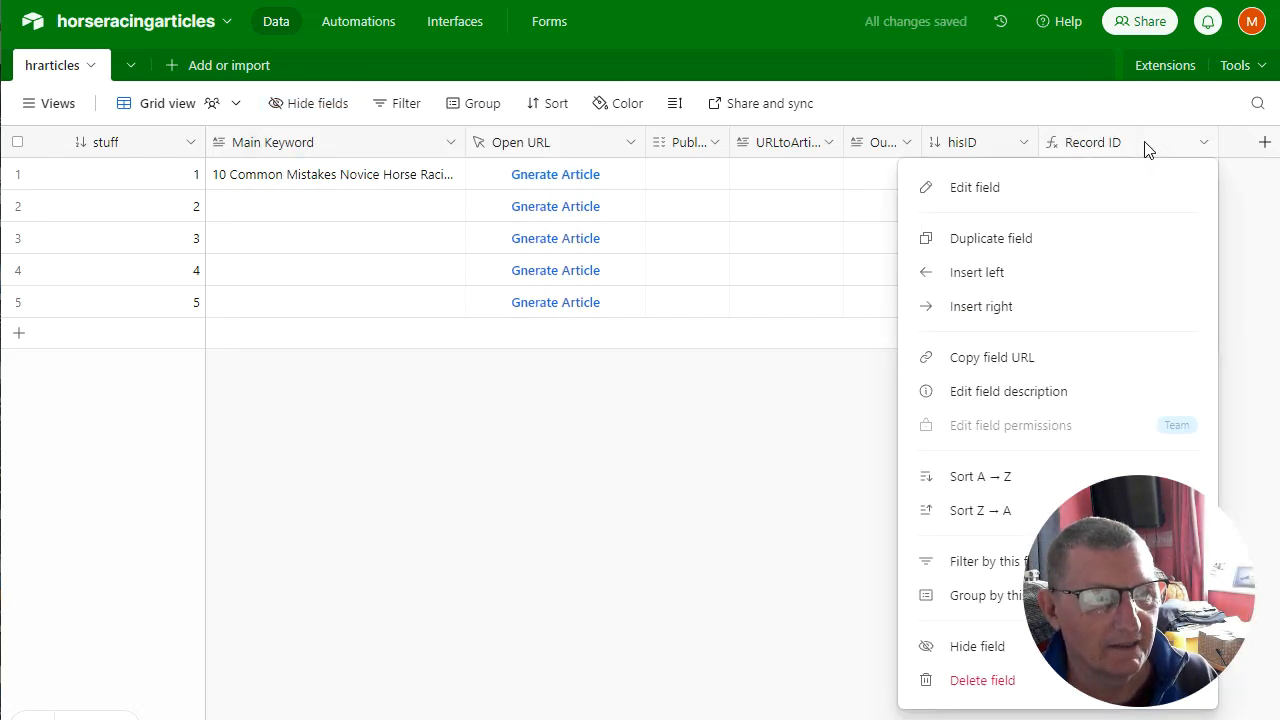
left_click(1050, 187)
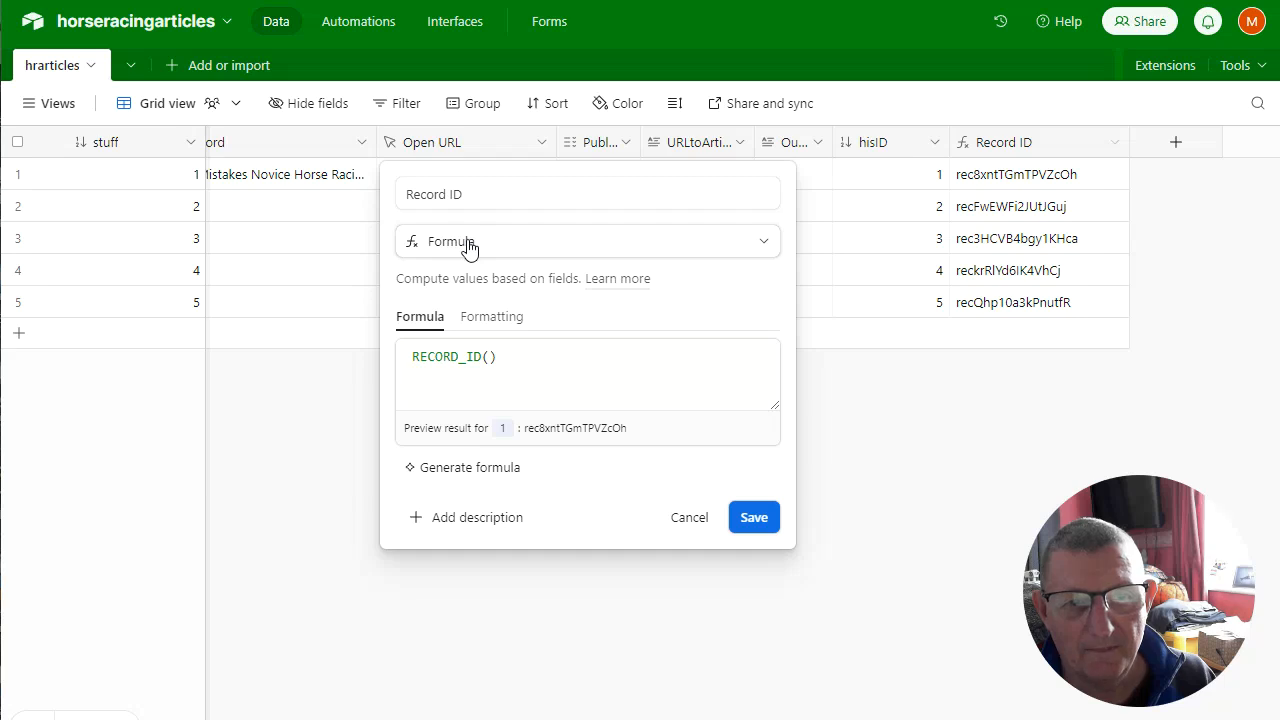
left_click(678, 246)
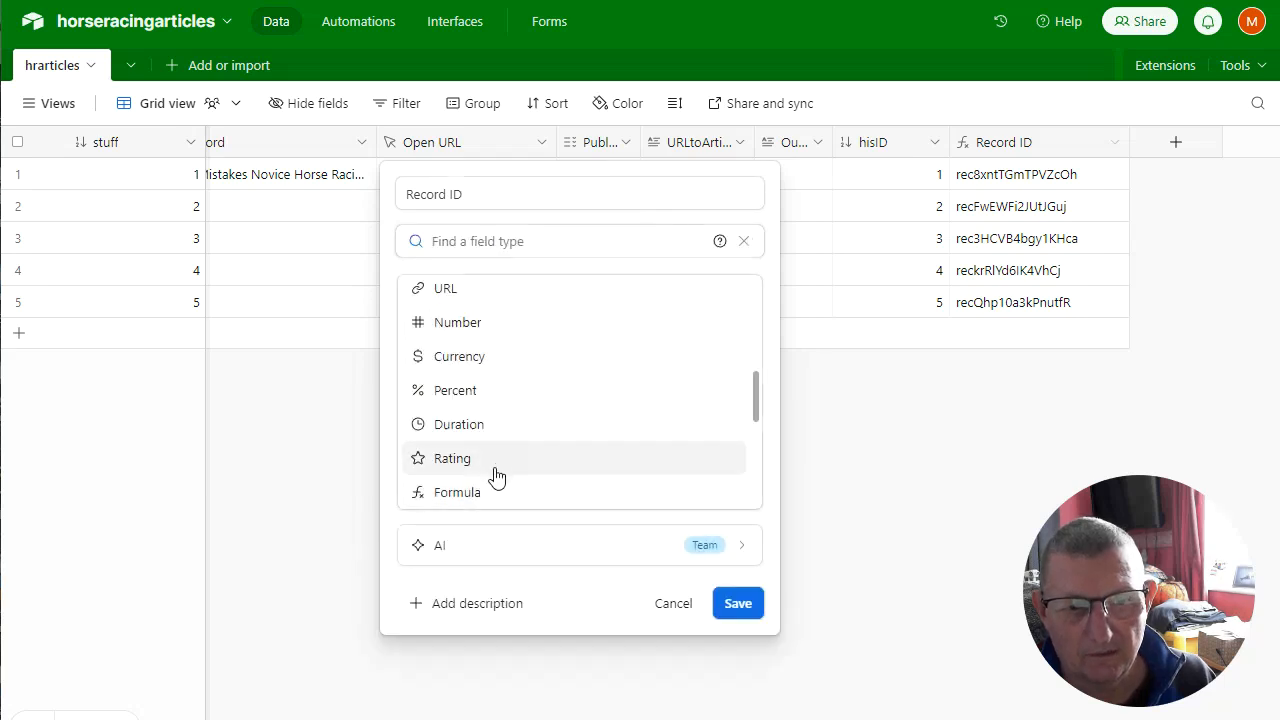
left_click(475, 502)
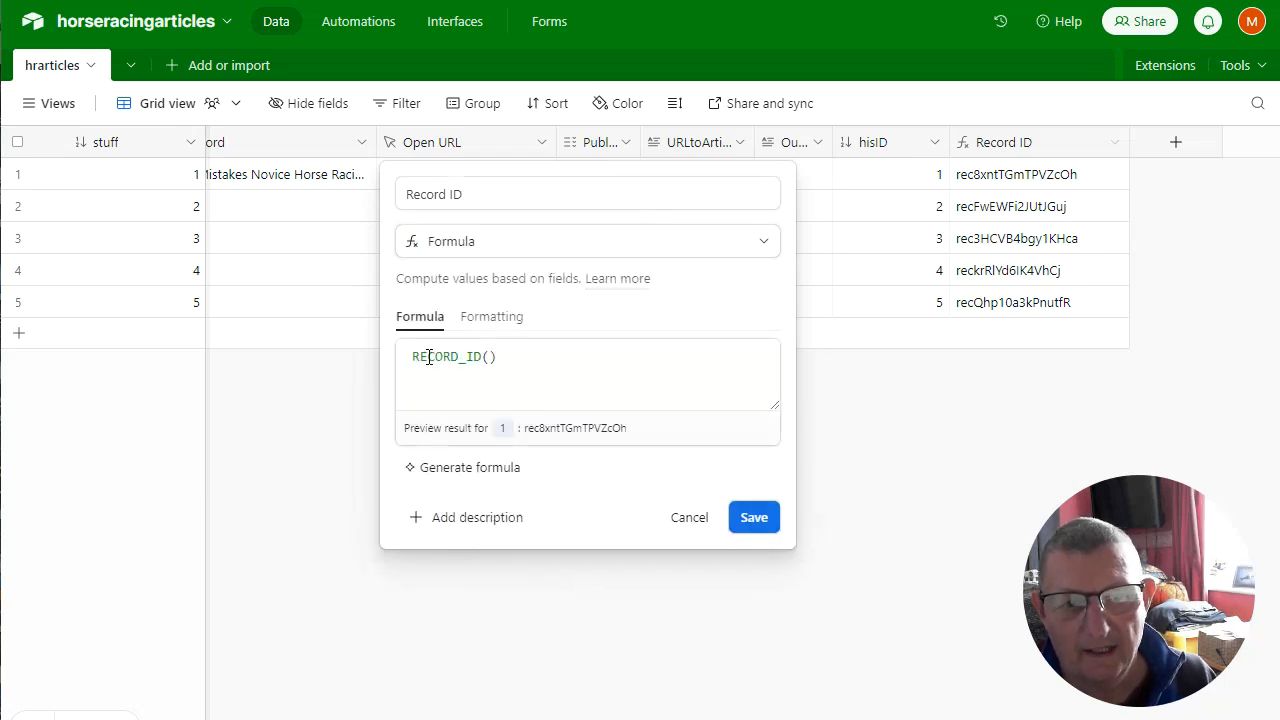
- Re-enter RECORD_ID() as the Record ID field's formula and save the field
left_click(512, 371)
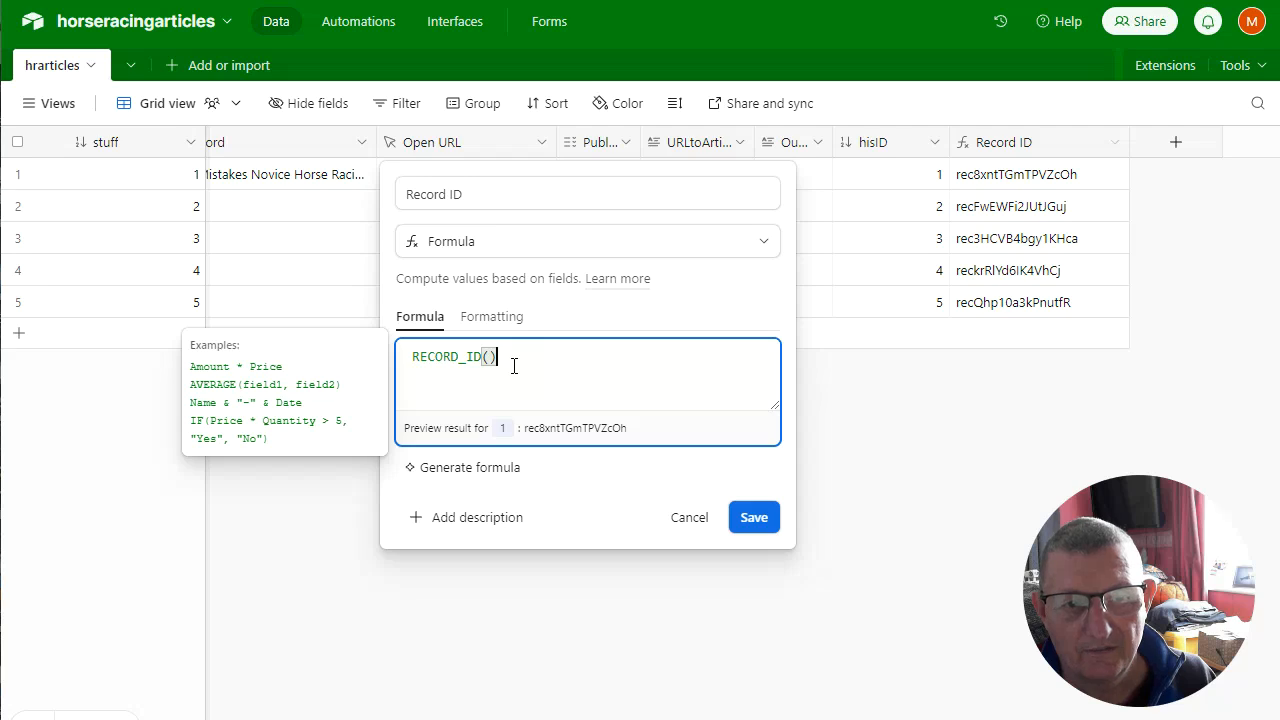
key("BackSpace")
key("BackSpace")
key("BackSpace")
key("BackSpace")
key("BackSpace")
key("BackSpace")
key("BackSpace")
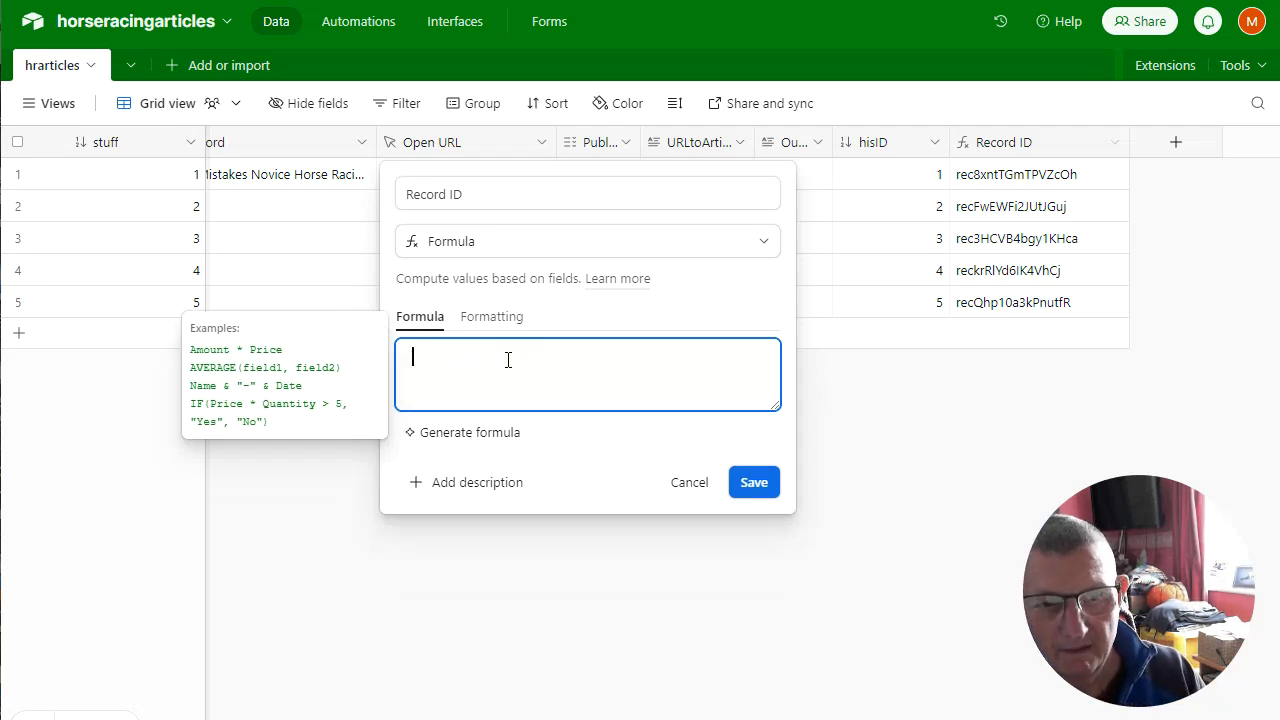
type("Rec")
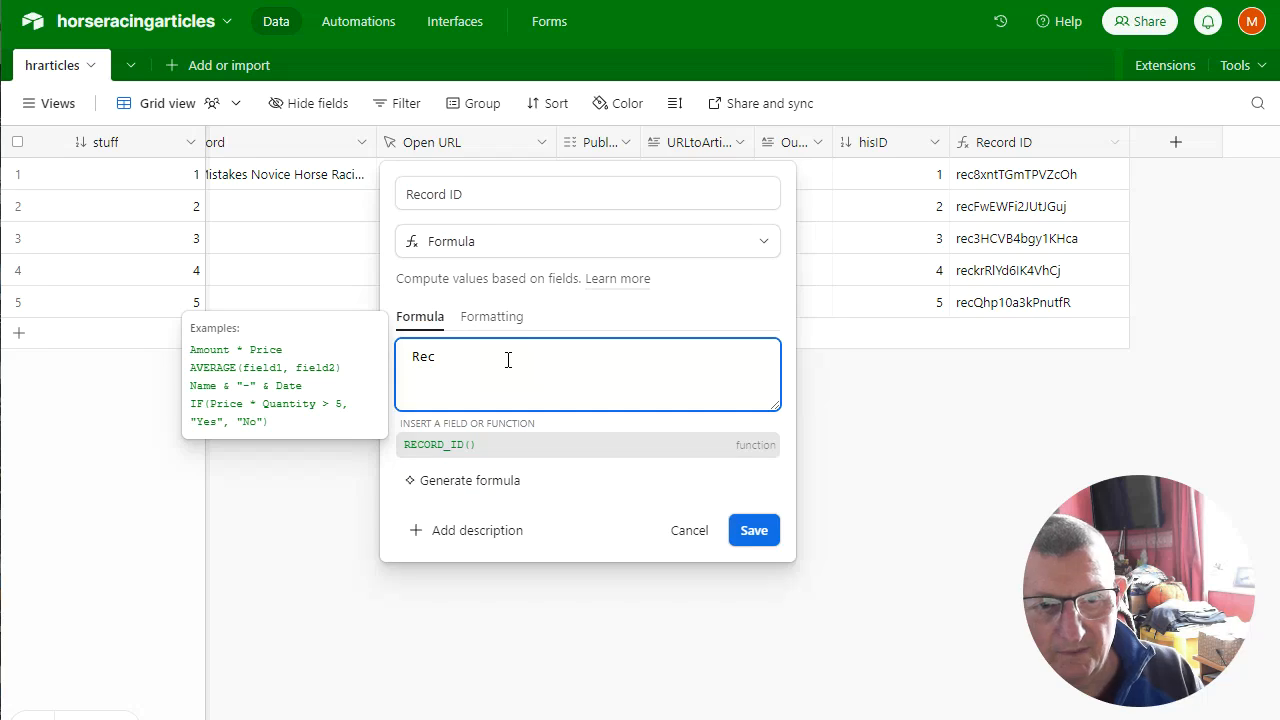
left_click(442, 444)
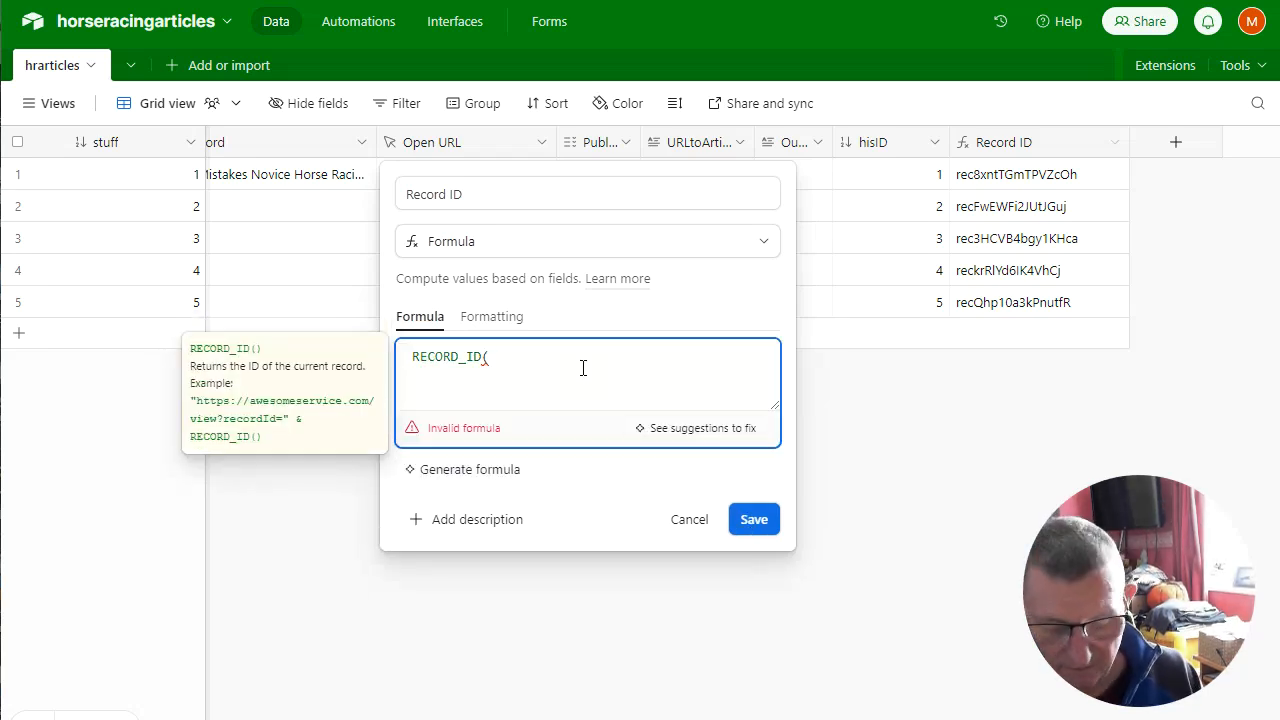
type(")")
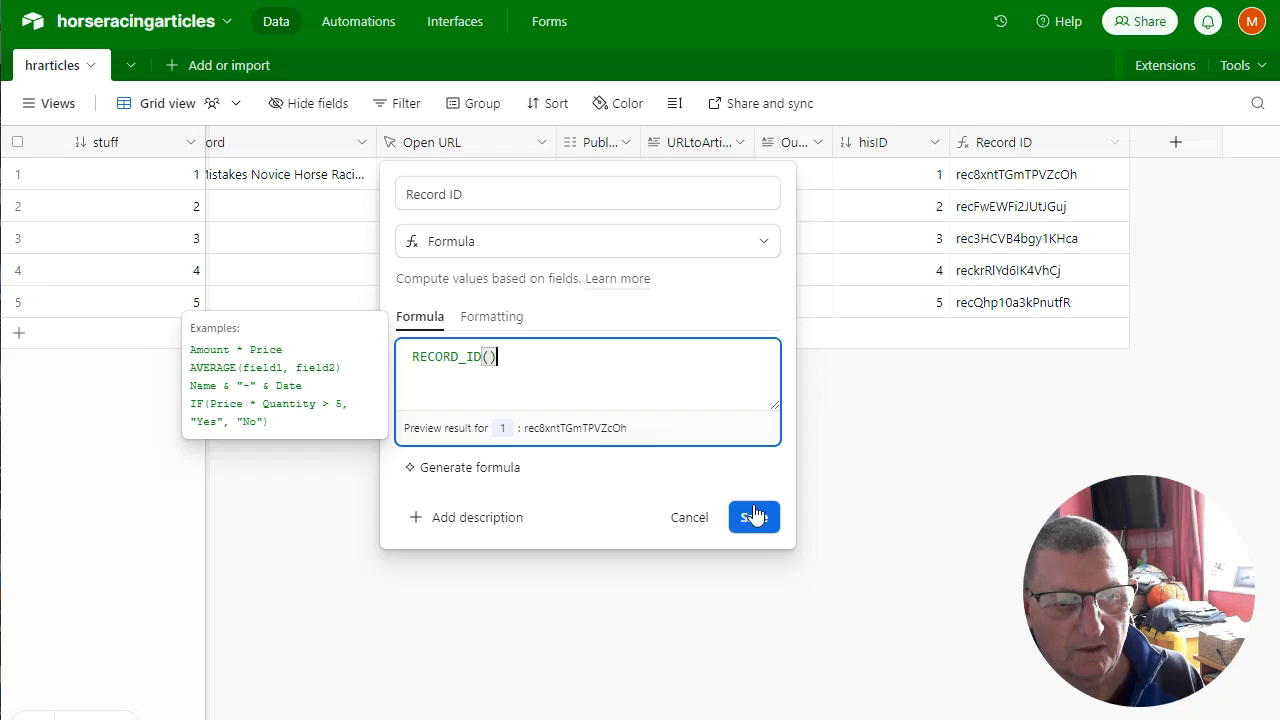
left_click(770, 526)
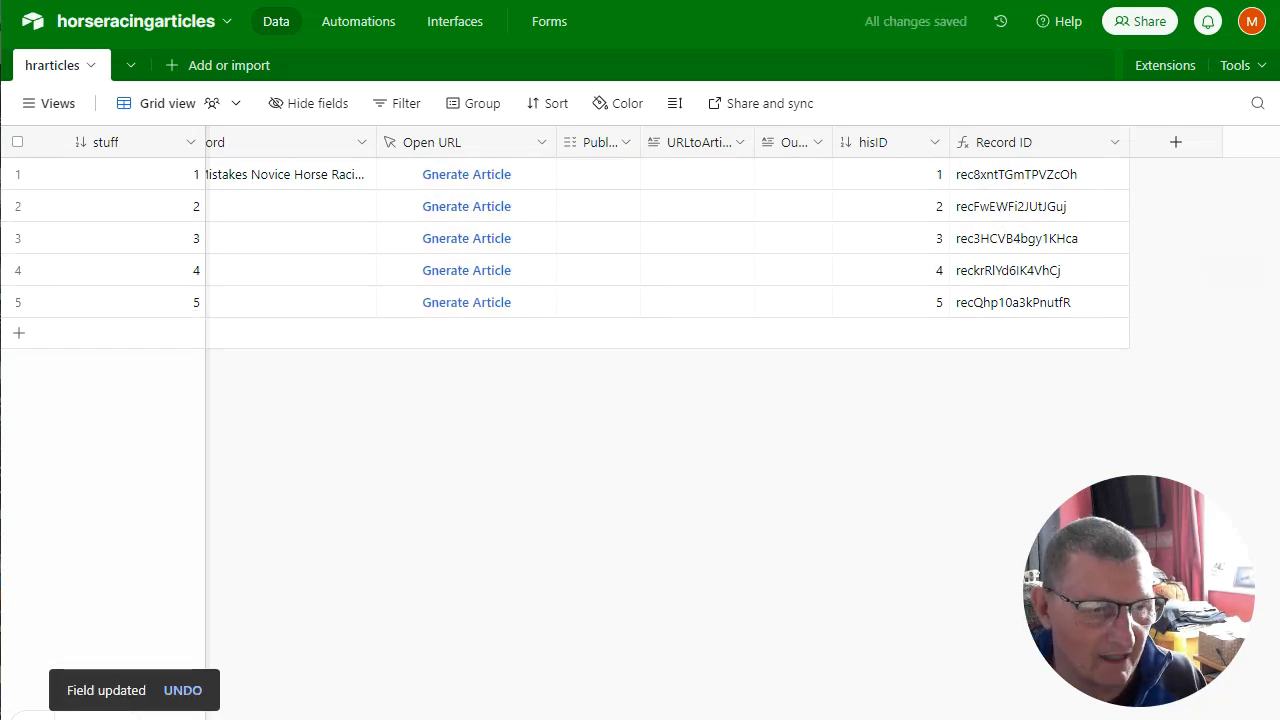
- Switch to the Make scenario and inspect the recordID in the custom webhook's run output
key("alt+Tab")
left_click(336, 252)
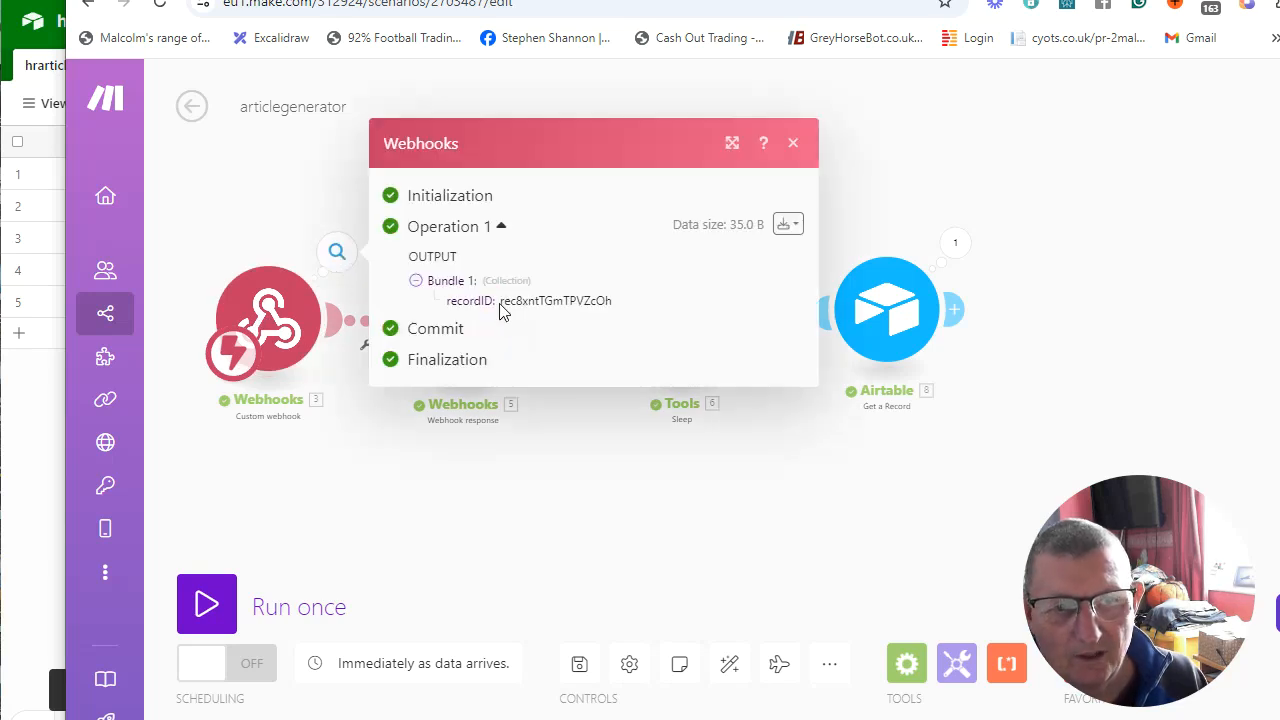
left_click_drag(500, 302, 706, 251)
left_click(793, 143)
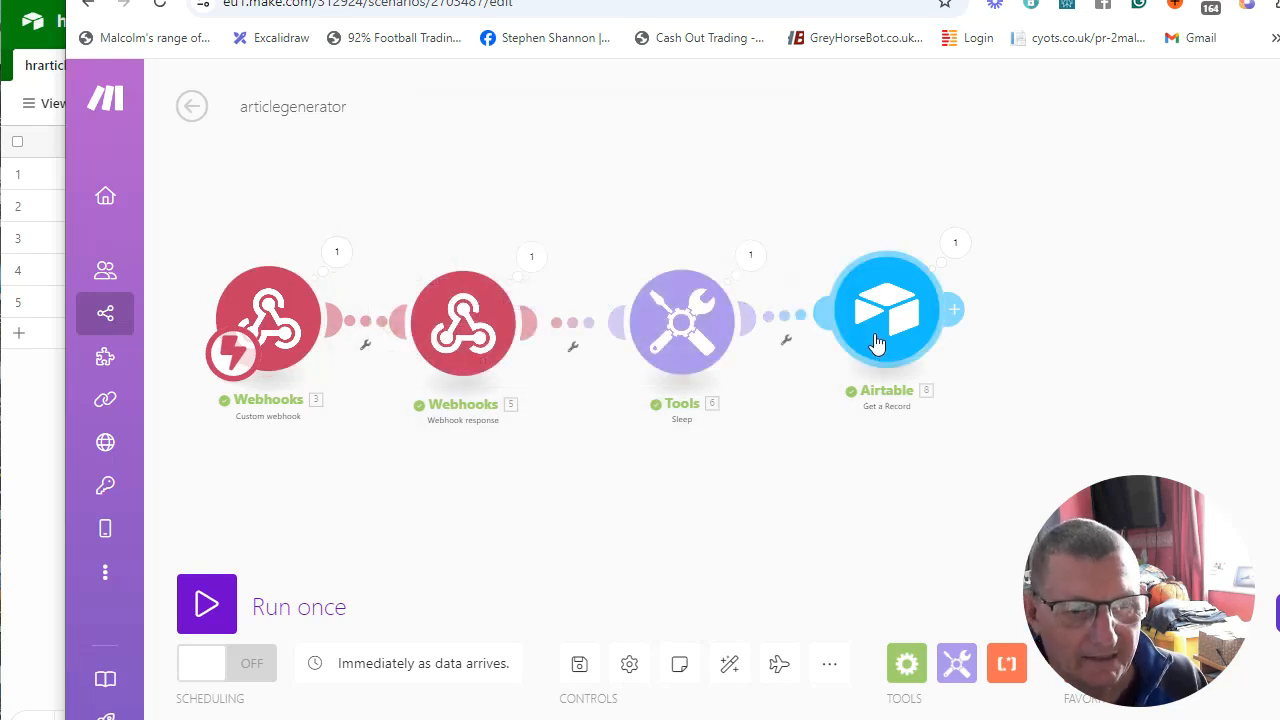
- Review the settings of the custom webhook module and the Webhook response module
left_click(280, 322)
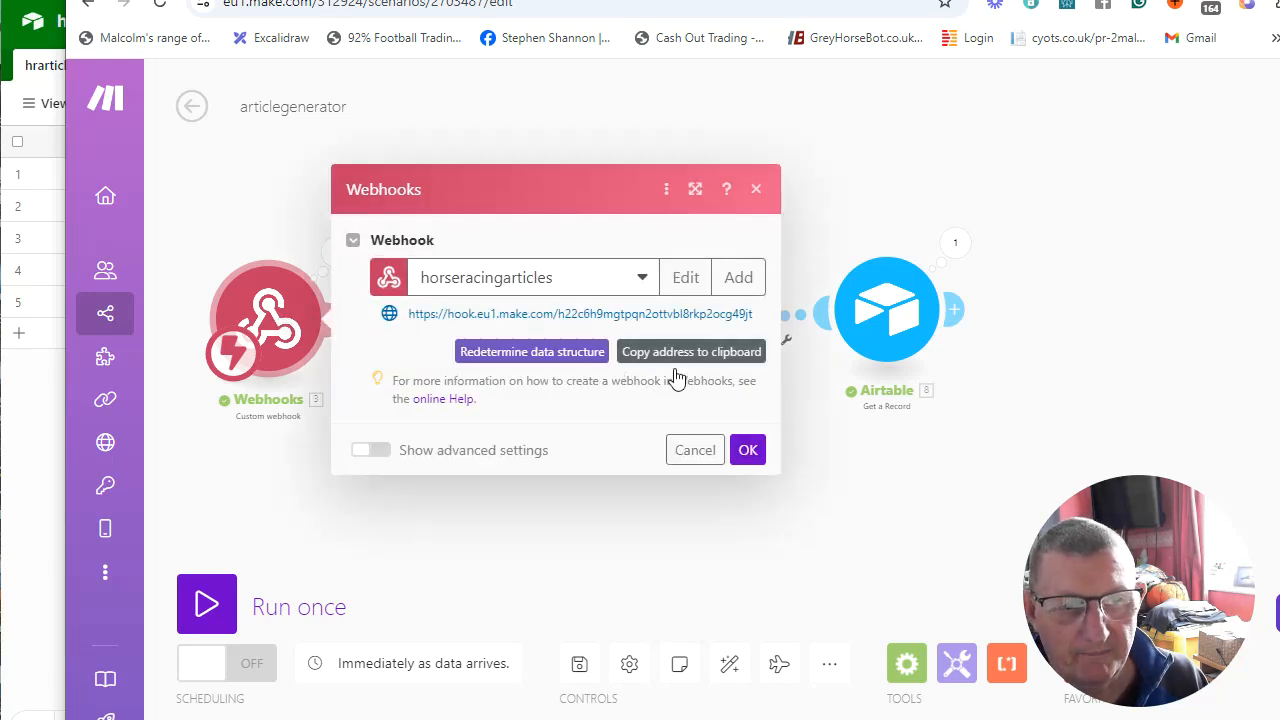
left_click(748, 450)
left_click(489, 349)
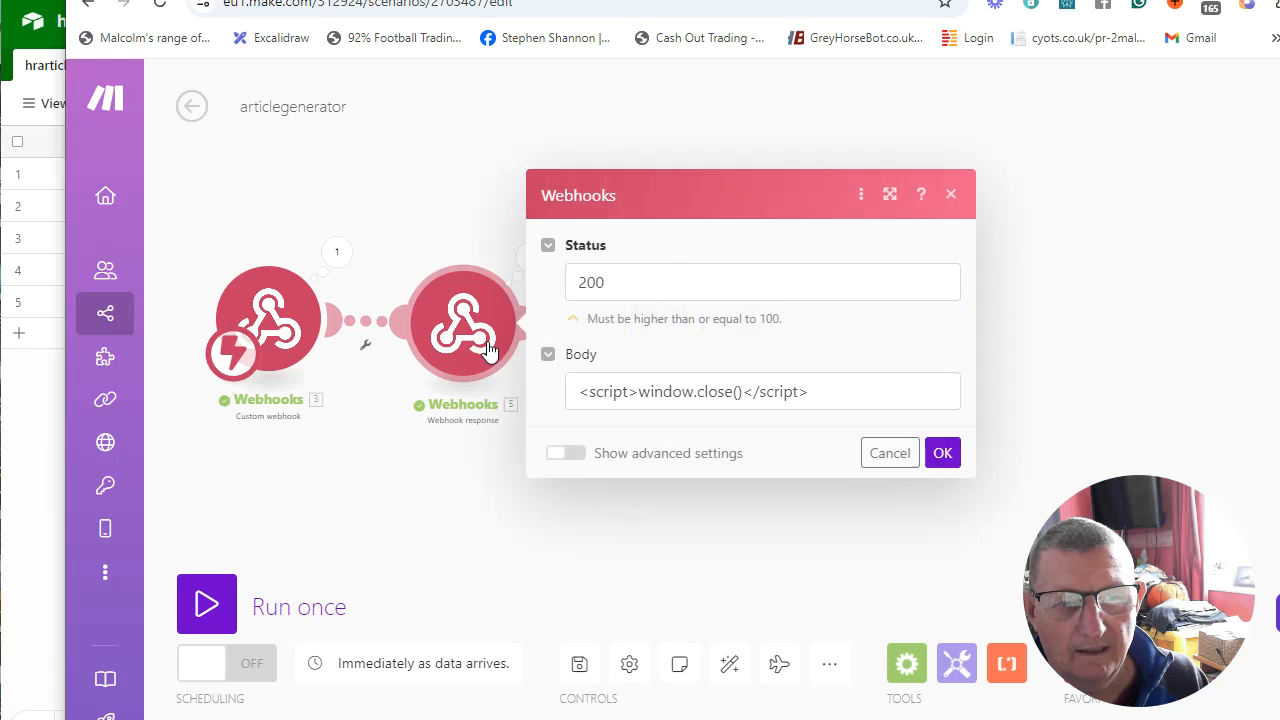
left_click(942, 453)
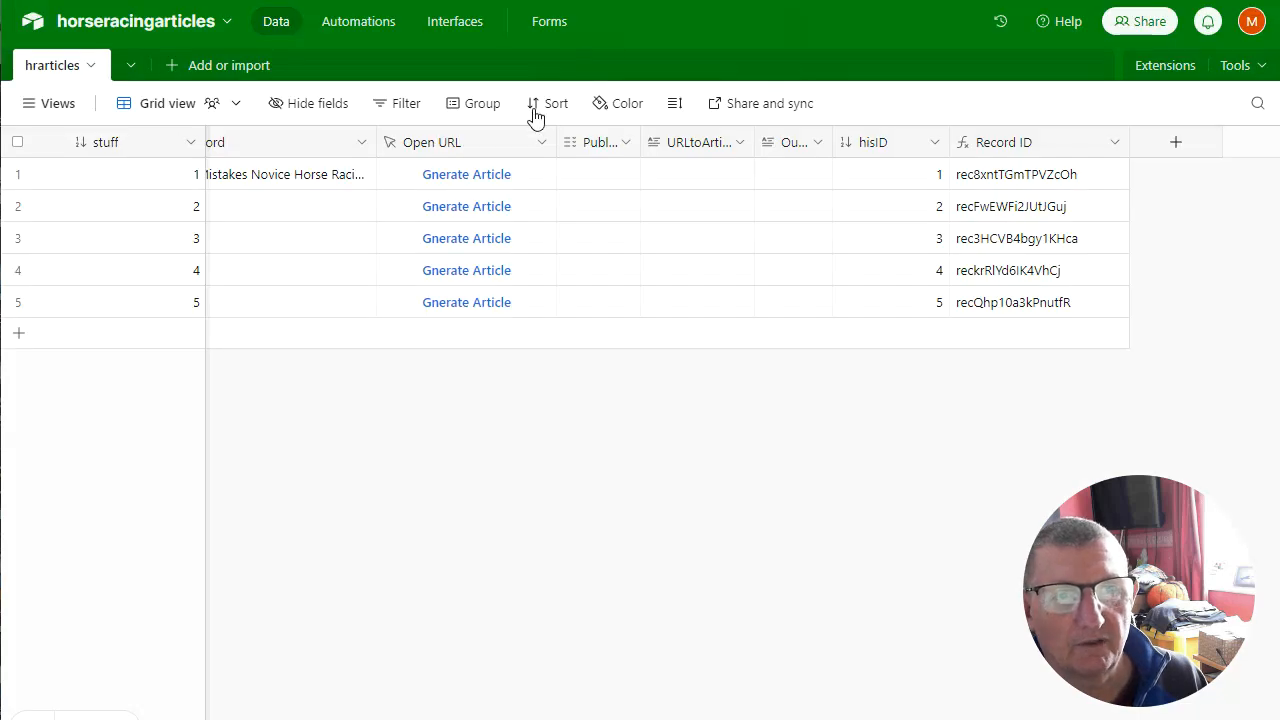
- Edit the Open URL button field's formula to append {Record ID} instead of {hisID} after recordID=, and save it
left_click(490, 150)
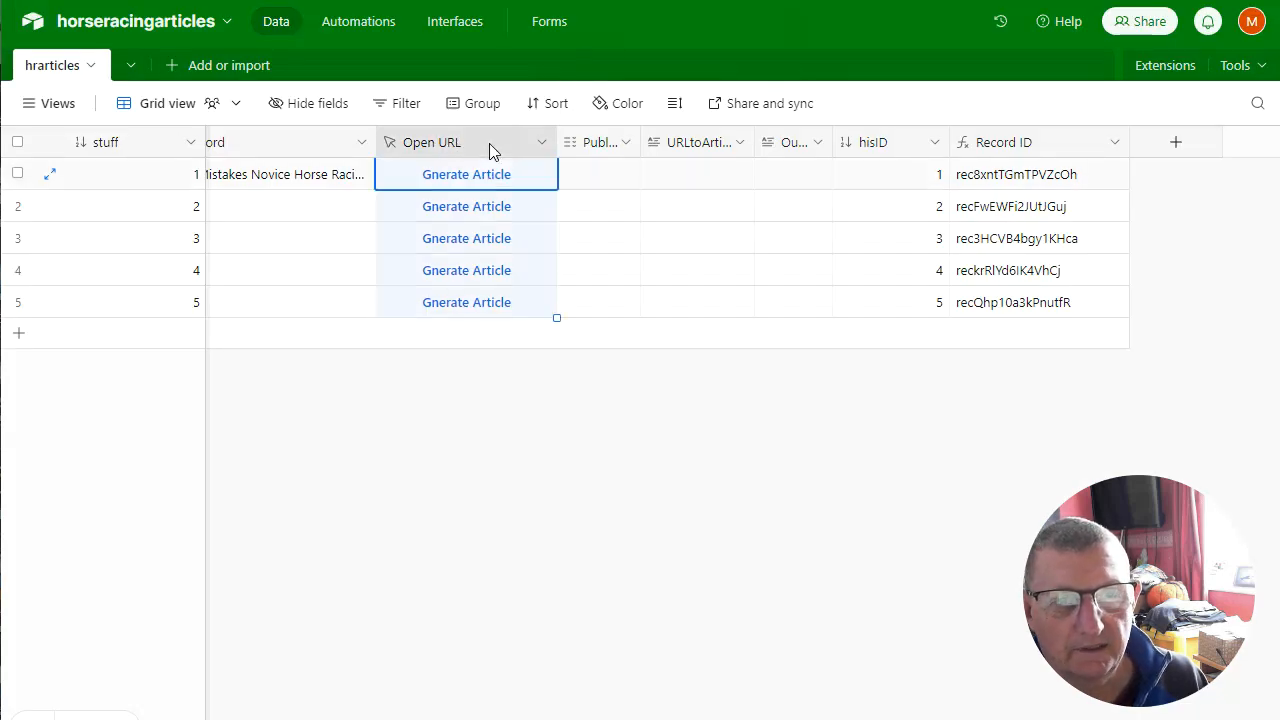
left_click(536, 142)
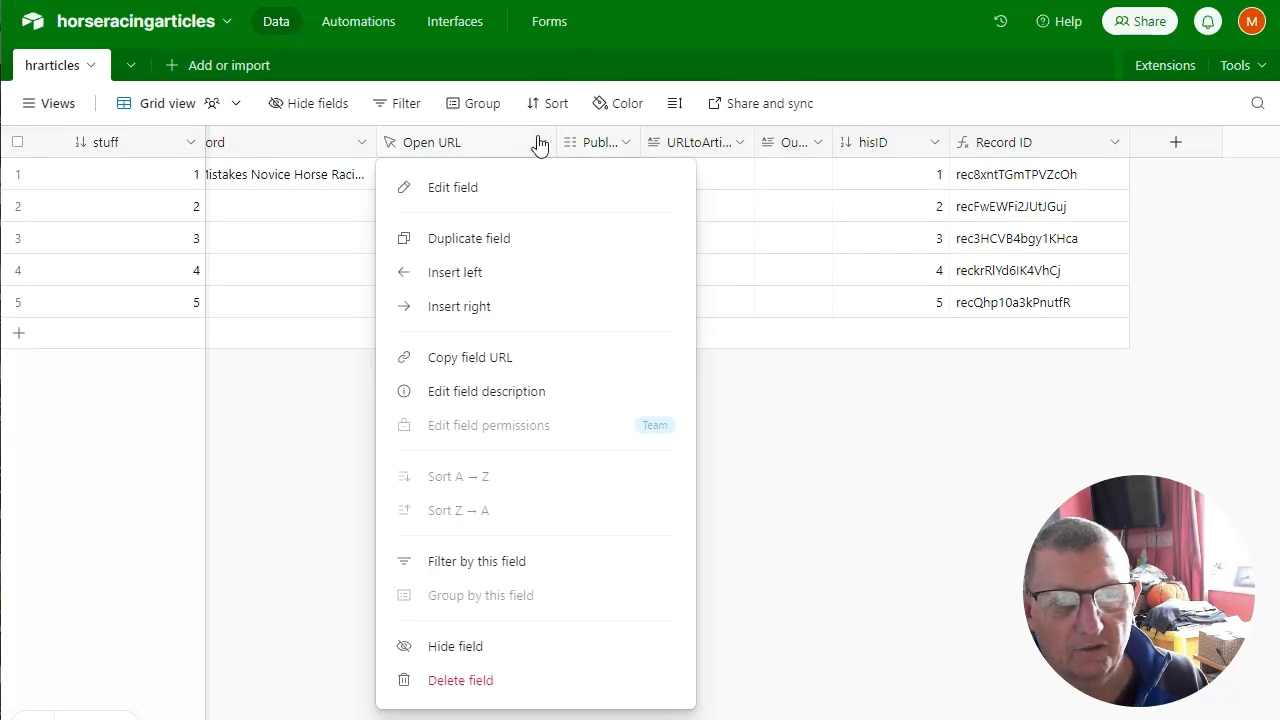
left_click(470, 190)
left_click(456, 517)
left_click_drag(456, 517, 414, 519)
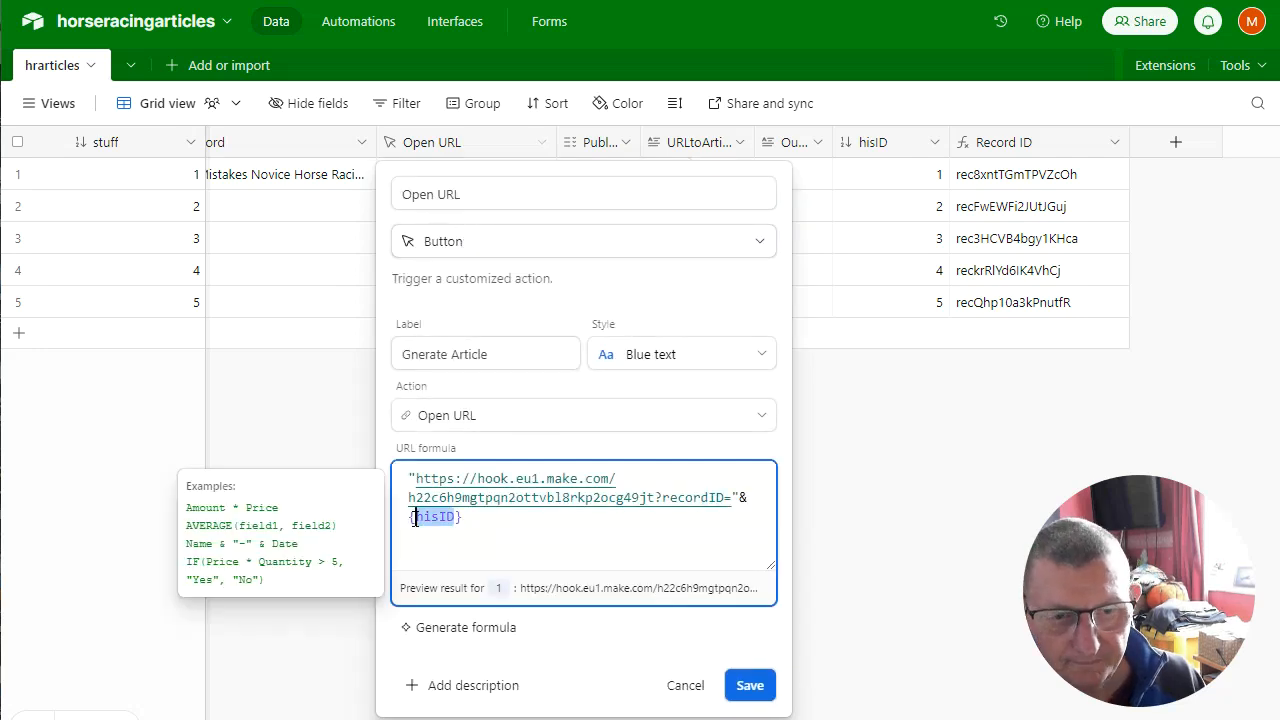
key("BackSpace")
type("re")
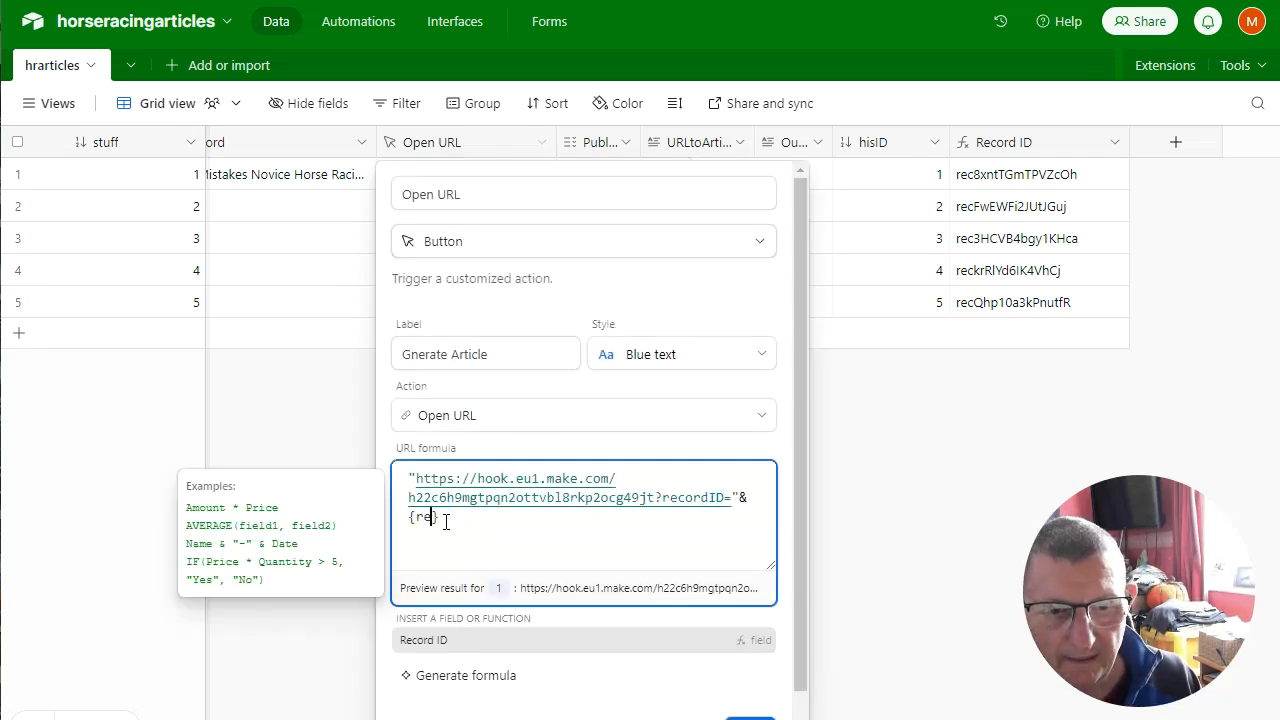
left_click(425, 641)
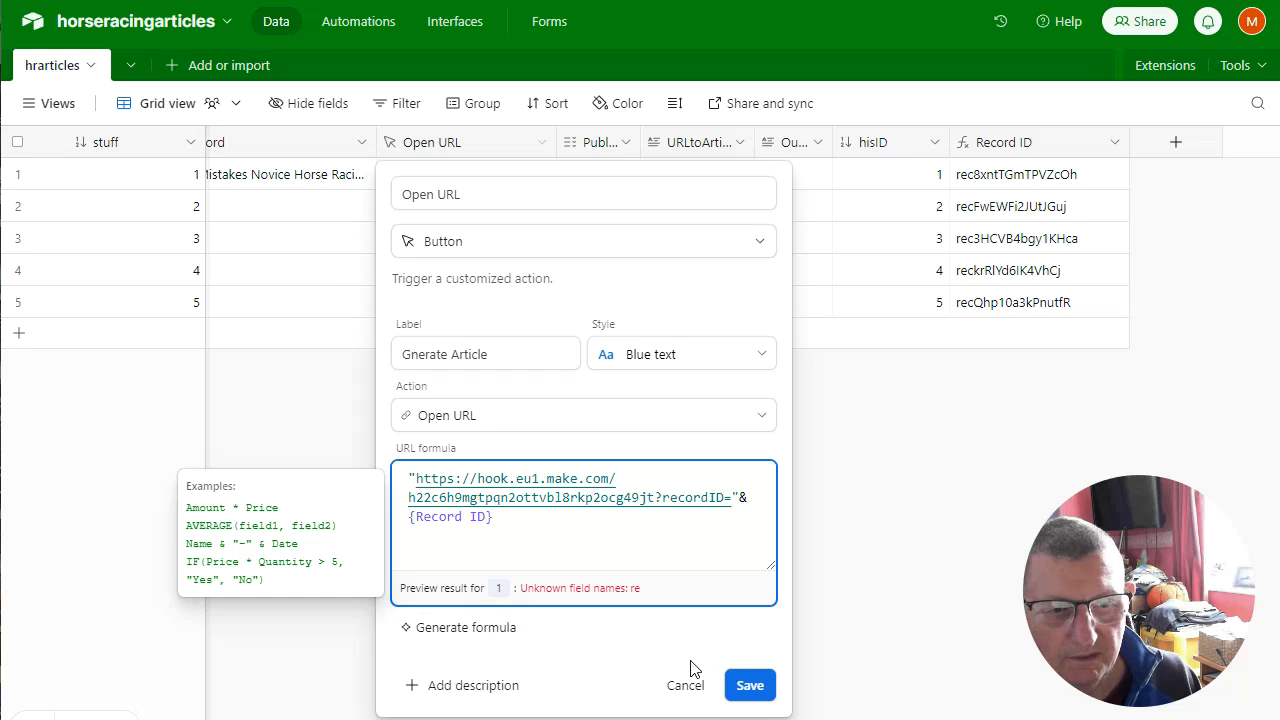
left_click(760, 696)
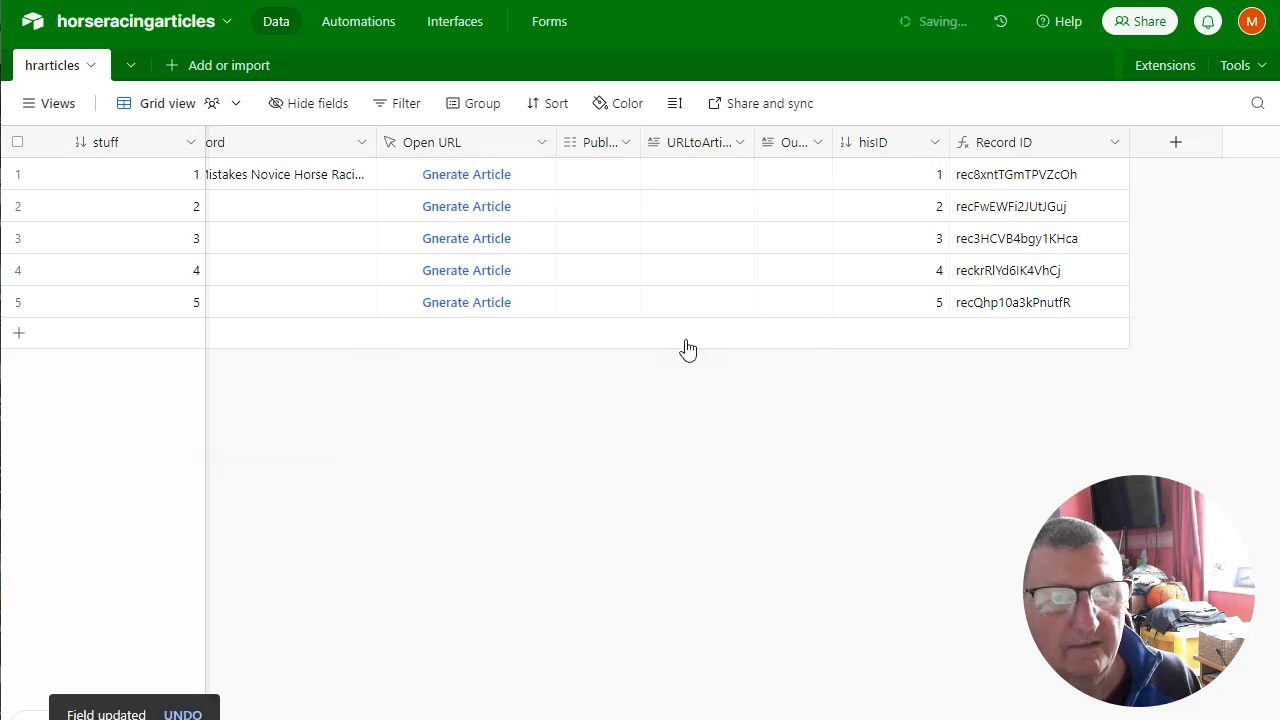
- Trigger Gnerate Article for the first record and review the Get a Record module's settings in the Make scenario
left_click(501, 176)
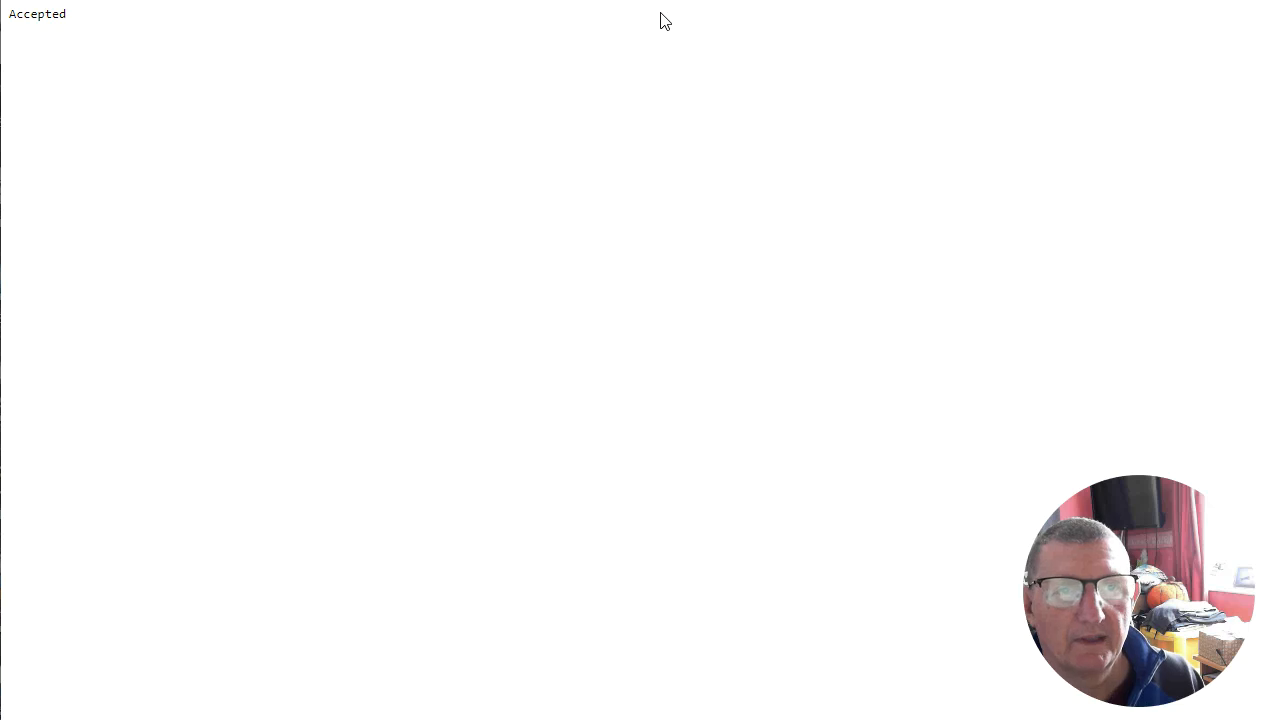
key("alt+Tab")
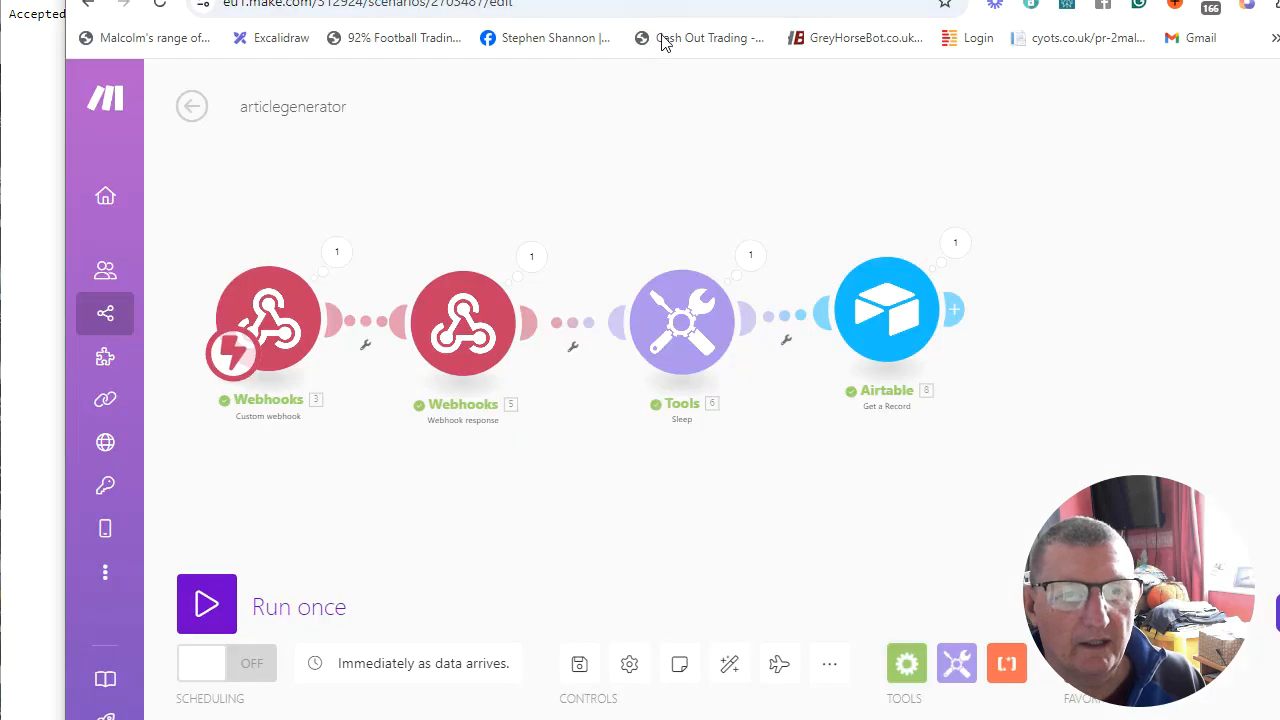
left_click(901, 308)
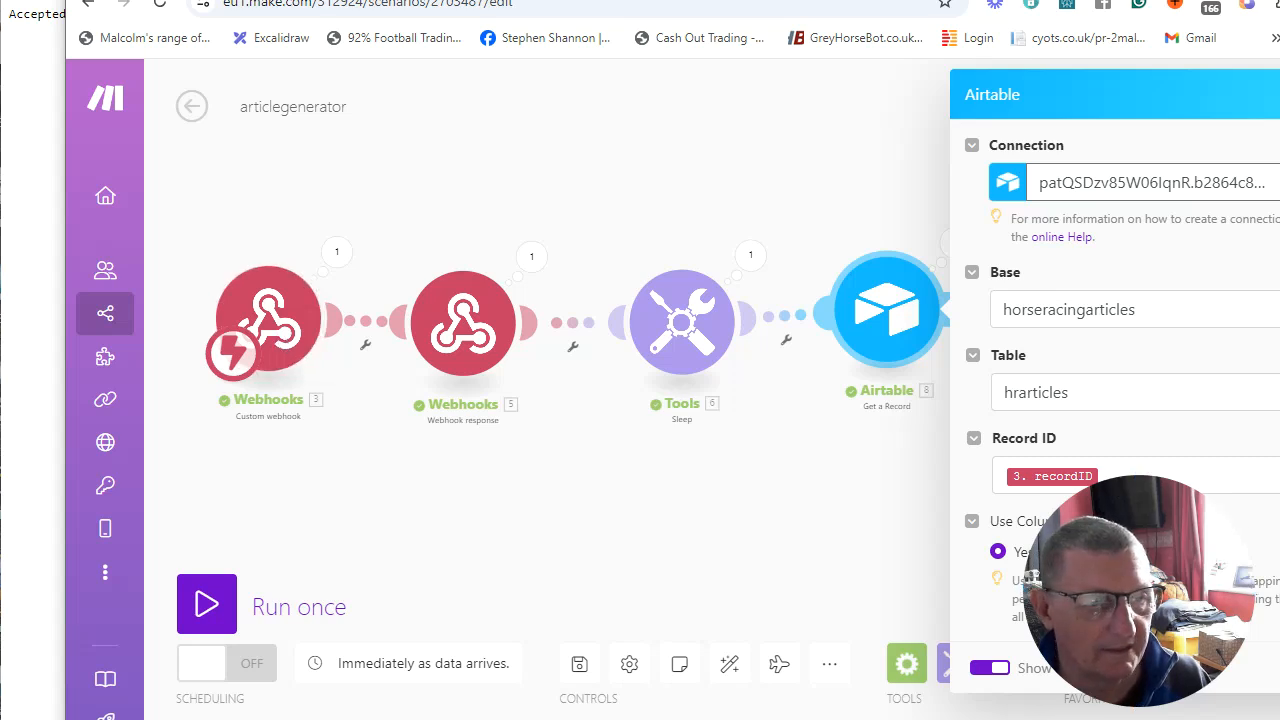
left_click_drag(1134, 553, 767, 543)
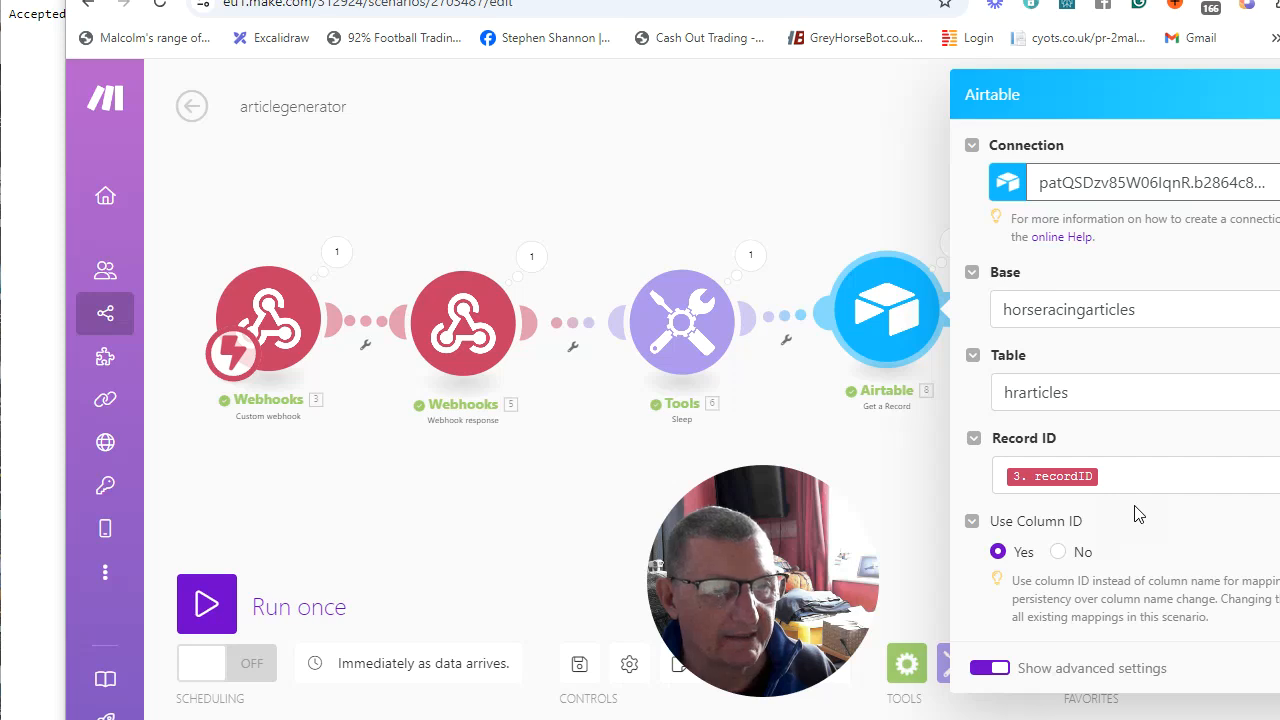
left_click(1090, 398)
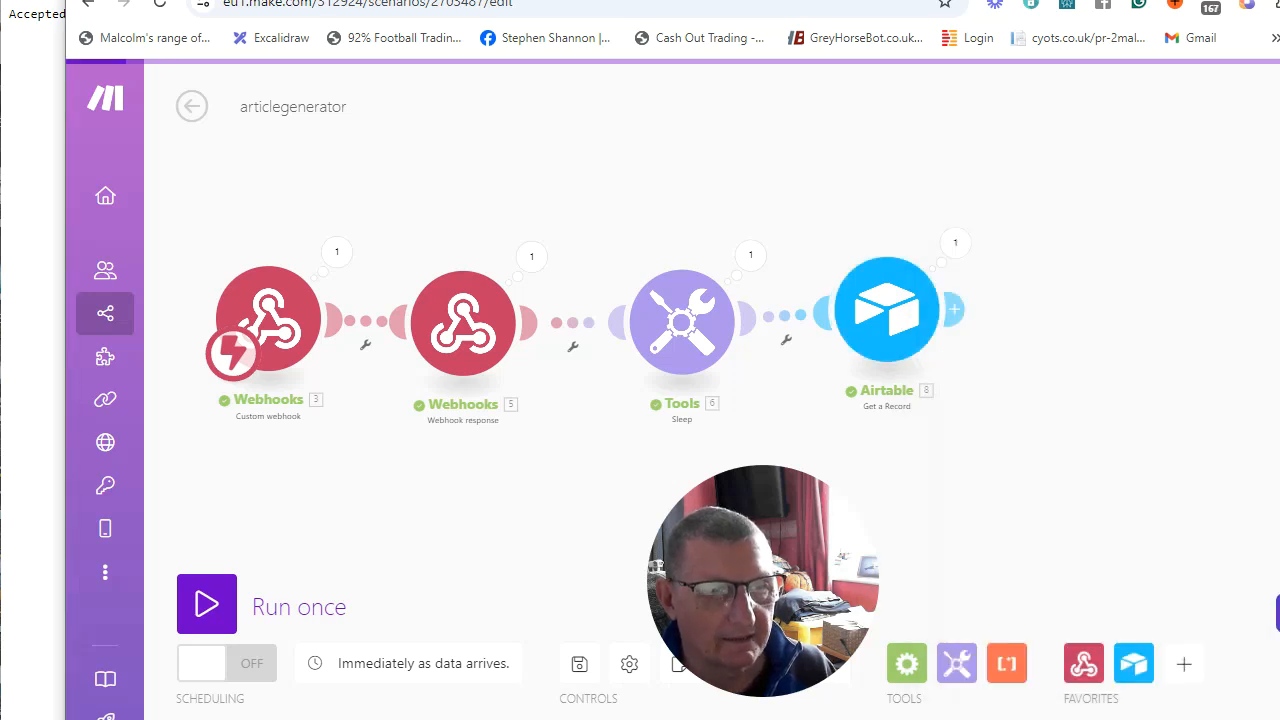
- Run the scenario once waiting for new data, trigger Gnerate Article for the first record in Airtable, and return to Make
left_click(206, 604)
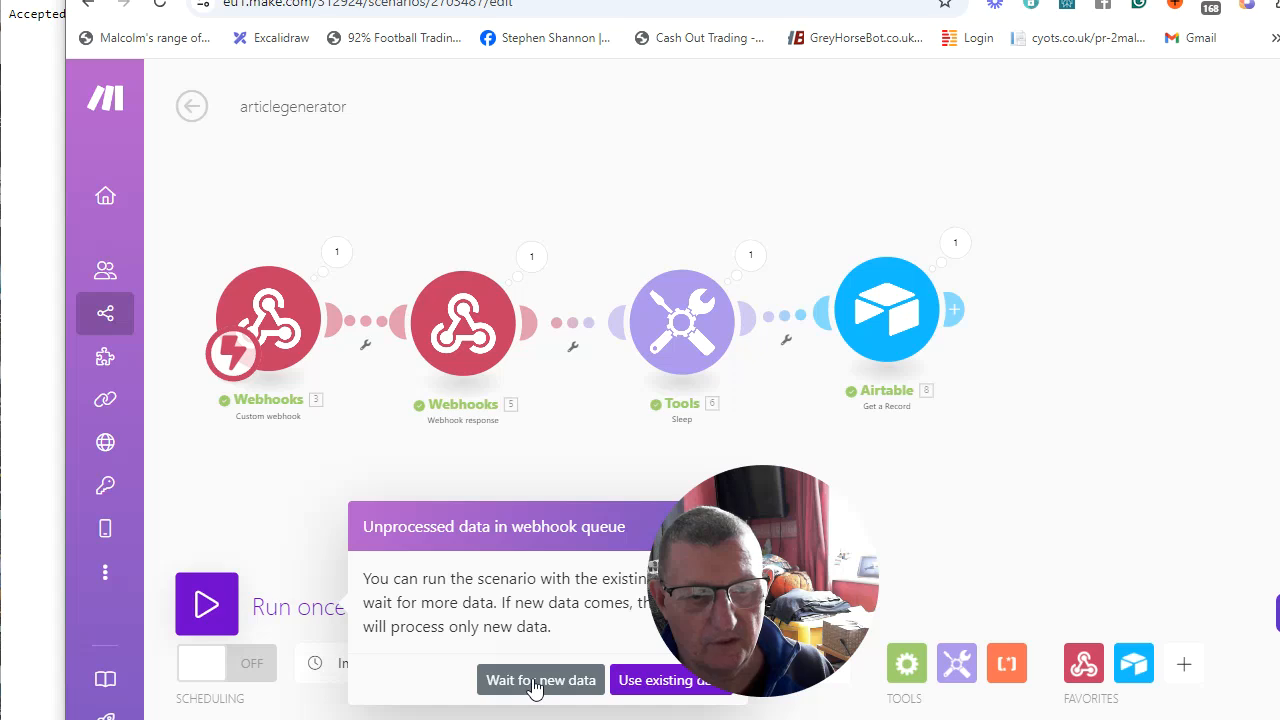
left_click_drag(773, 614, 1225, 629)
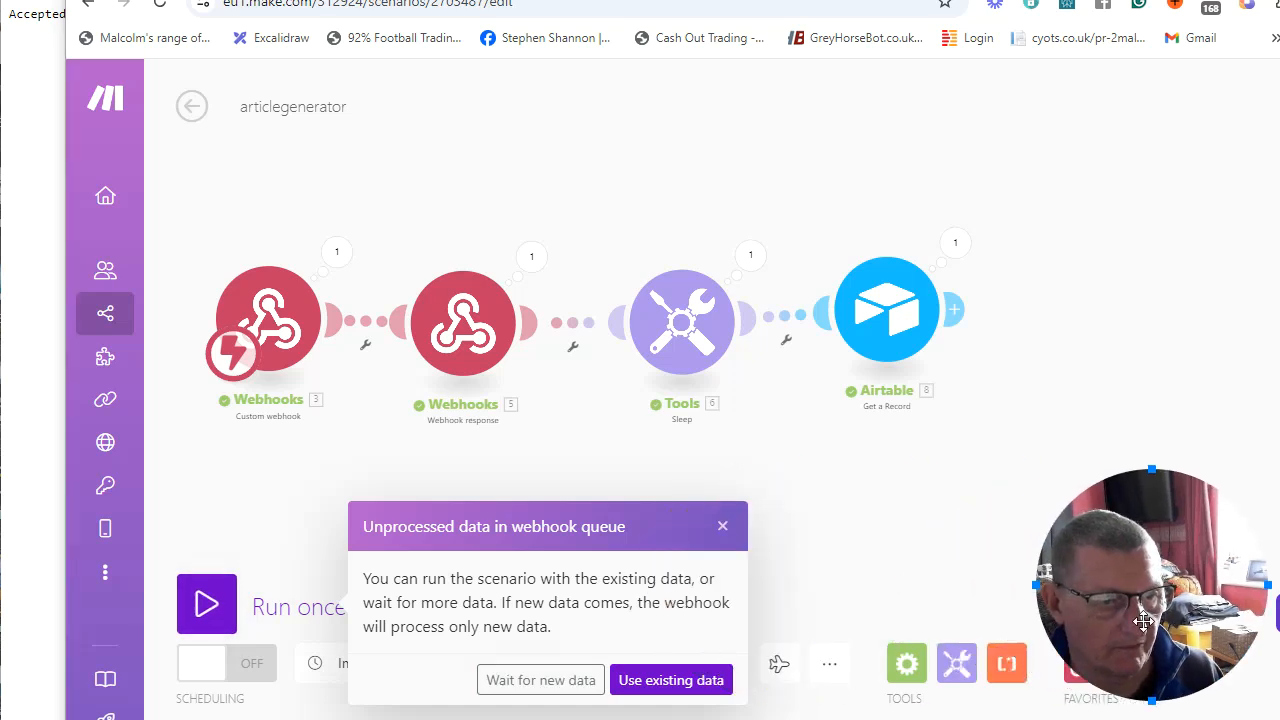
left_click(541, 680)
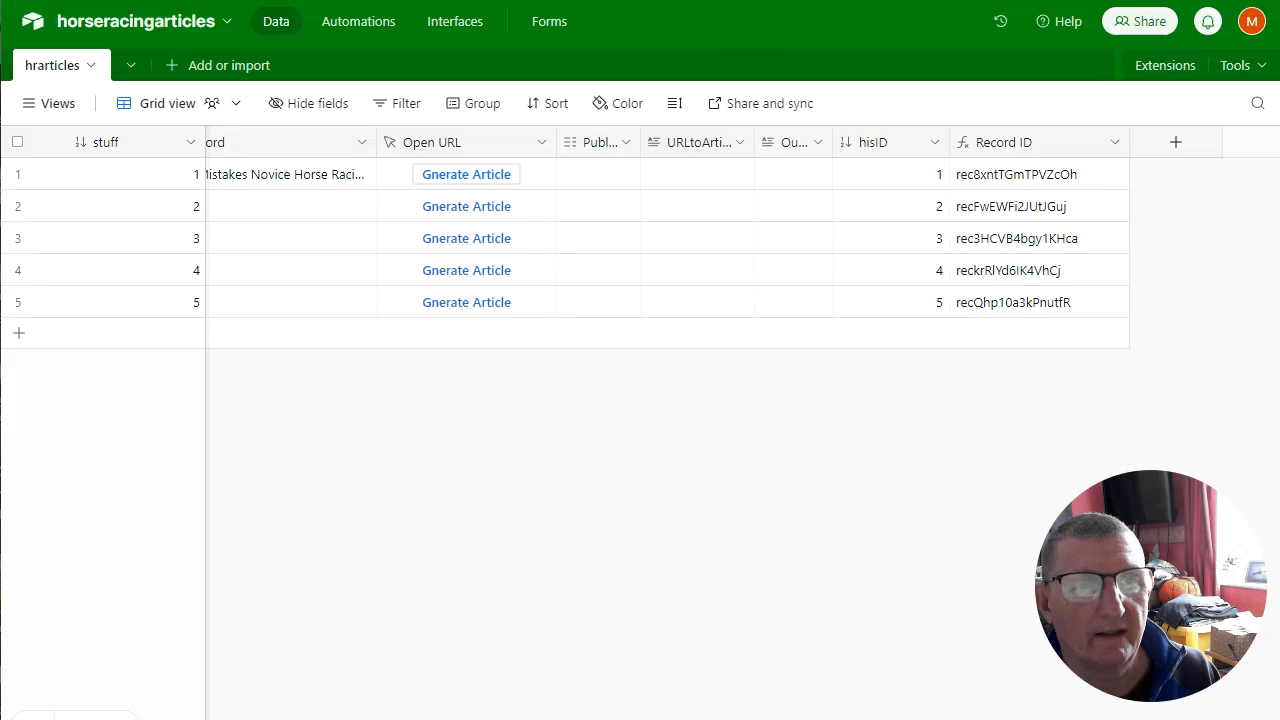
left_click(476, 180)
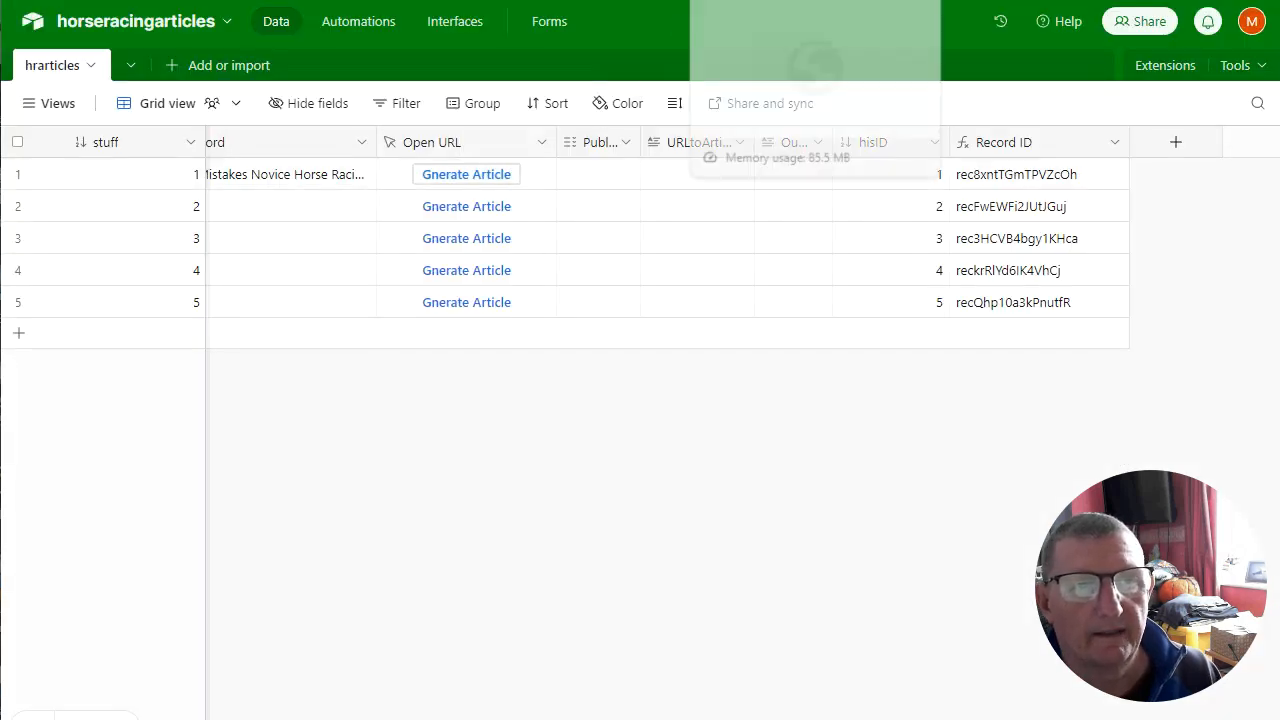
key("alt+Tab")
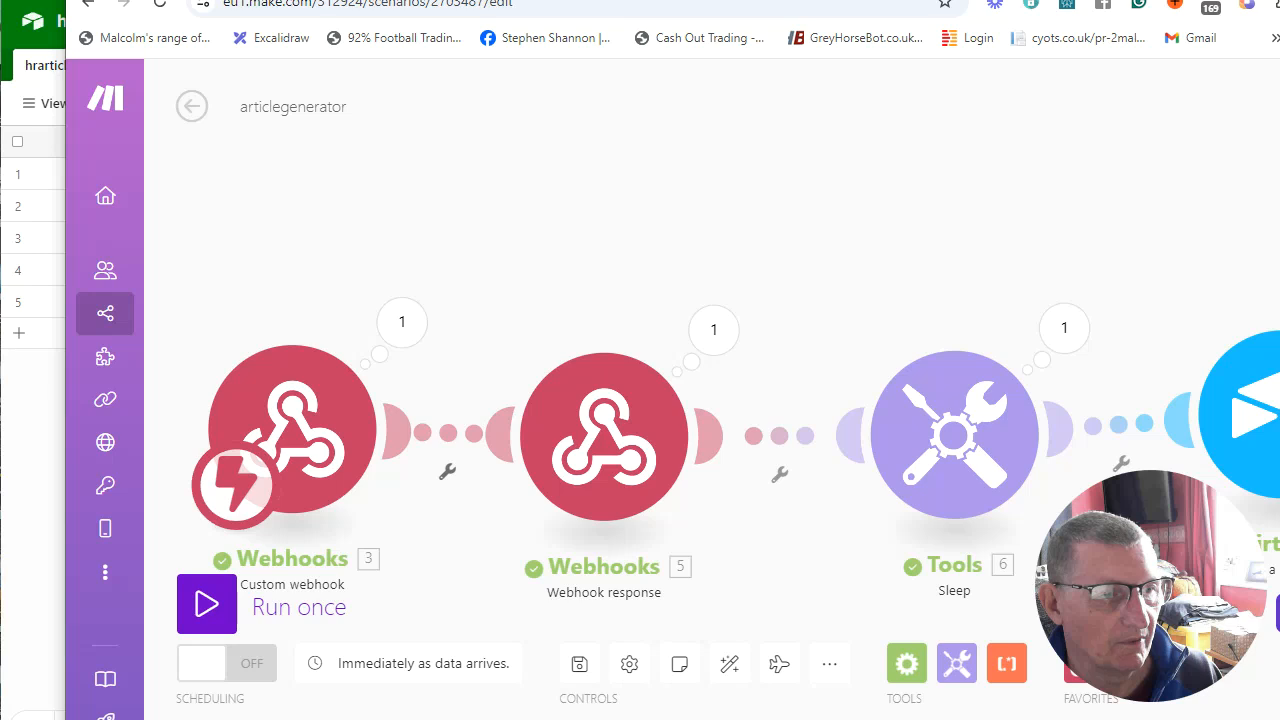
- Inspect the Record ID mapping and the run output of the Airtable Get a Record module
left_click_drag(1279, 400, 1143, 400)
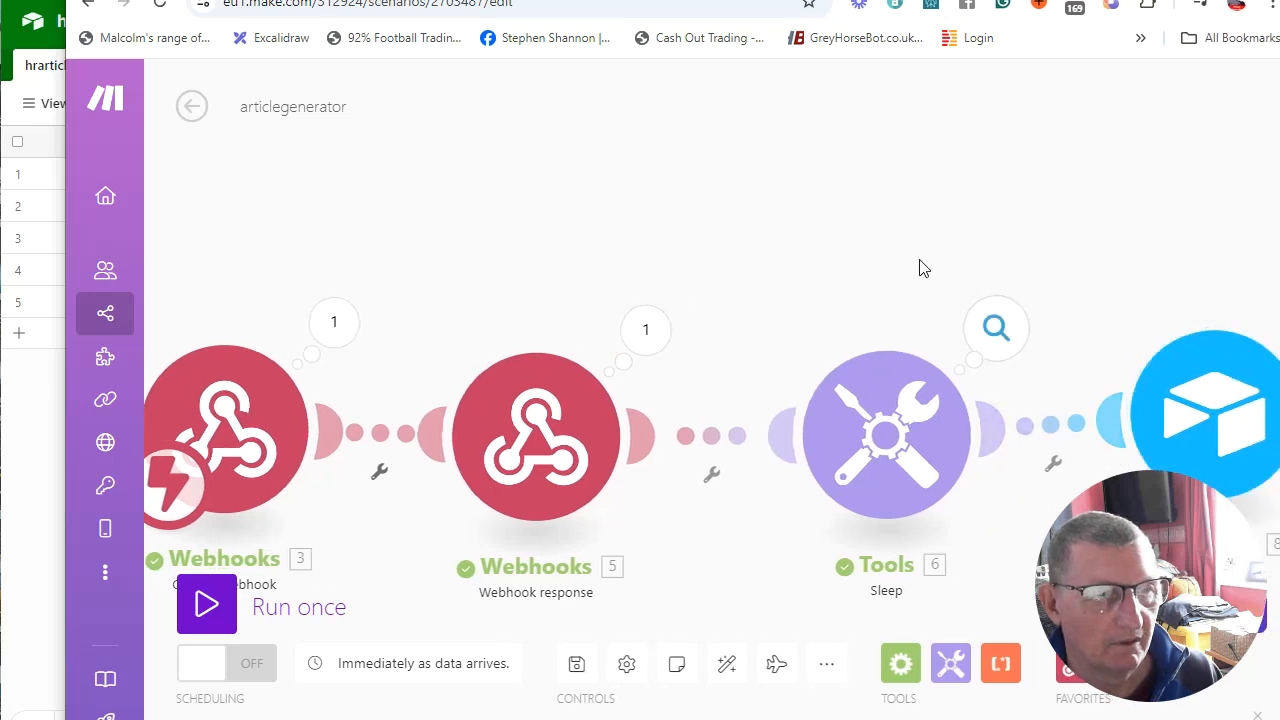
left_click_drag(958, 277, 800, 190)
left_click(1057, 322)
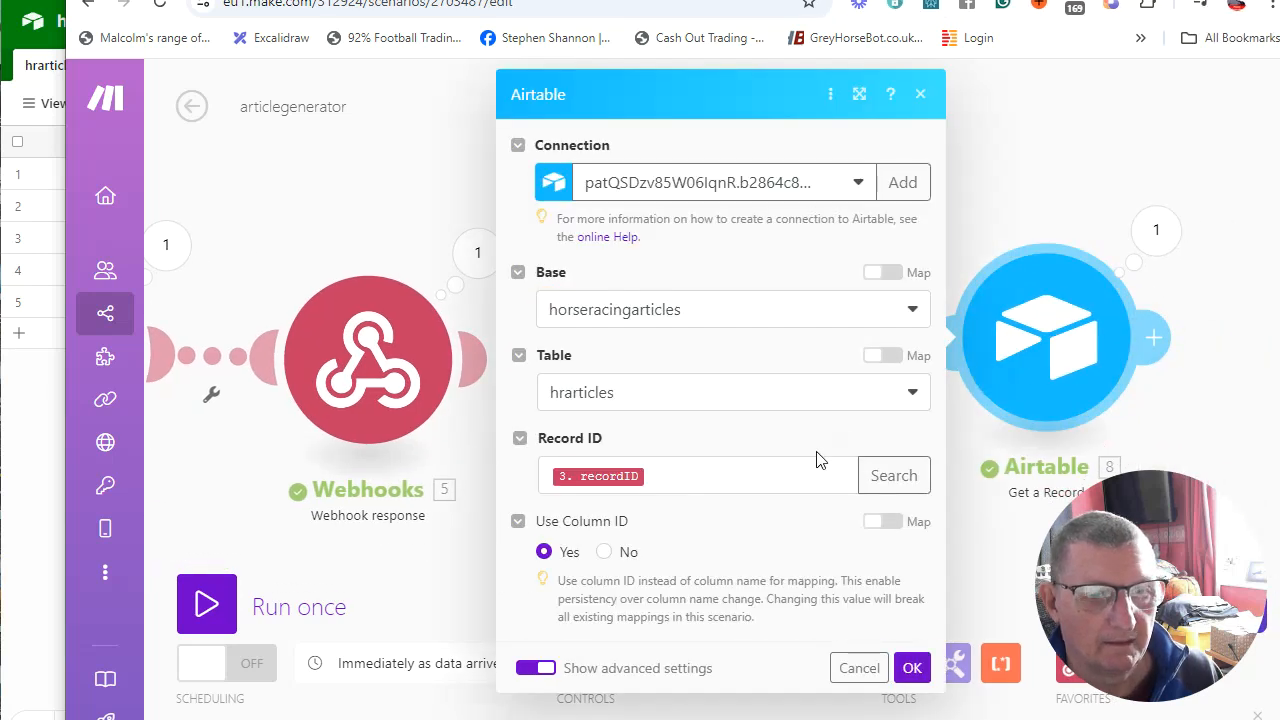
left_click(1156, 231)
left_click(1156, 231)
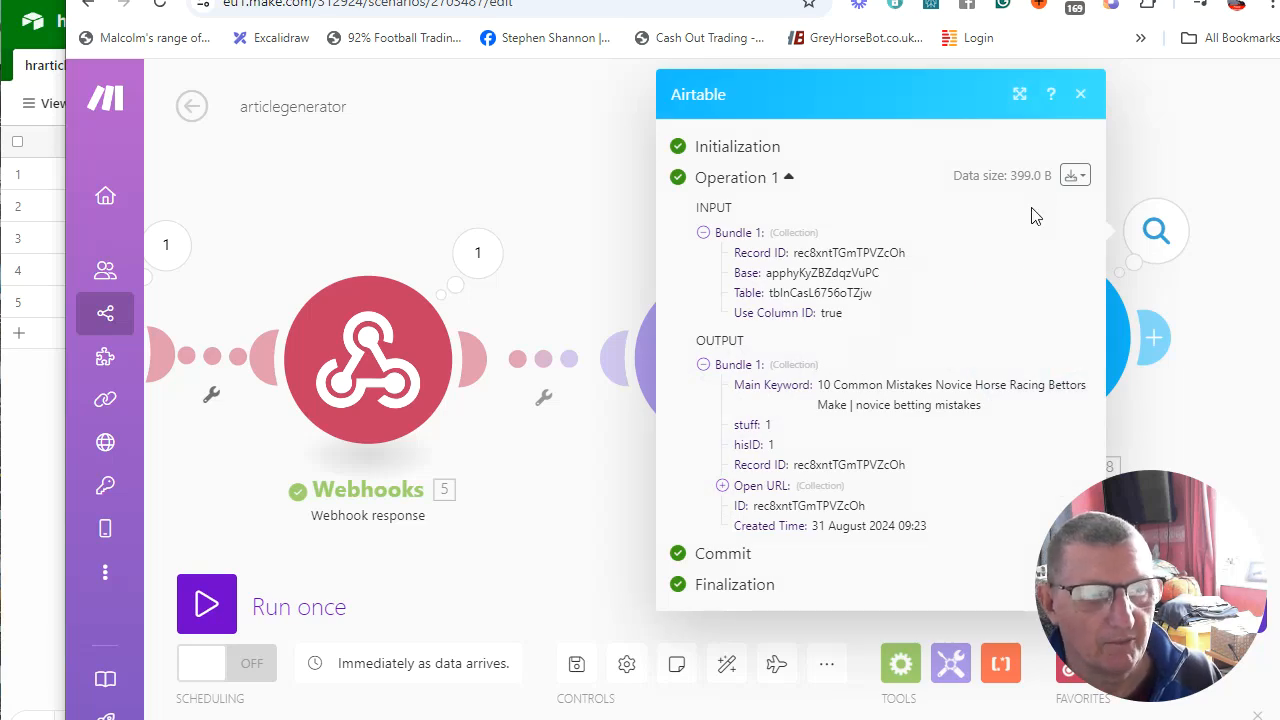
left_click(1086, 97)
- Set the Tools Sleep module's delay to 20 seconds
scroll(566, 457, "down", 3)
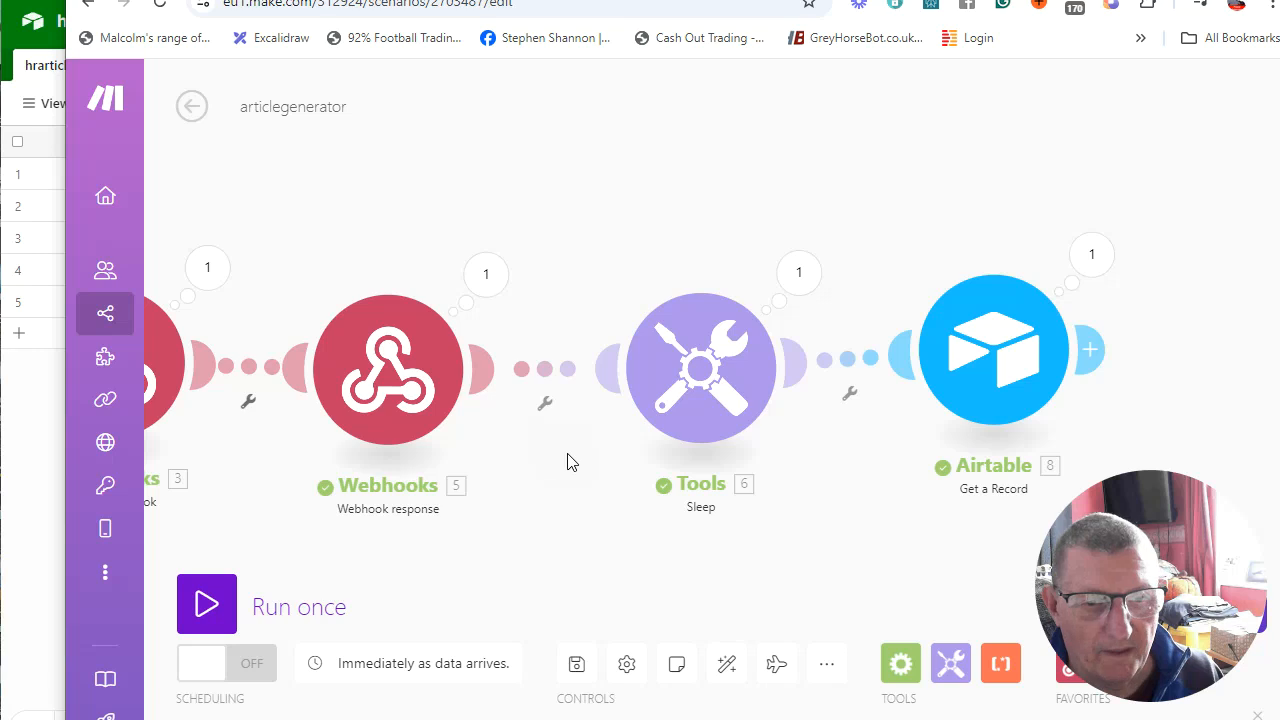
left_click_drag(558, 507, 668, 447)
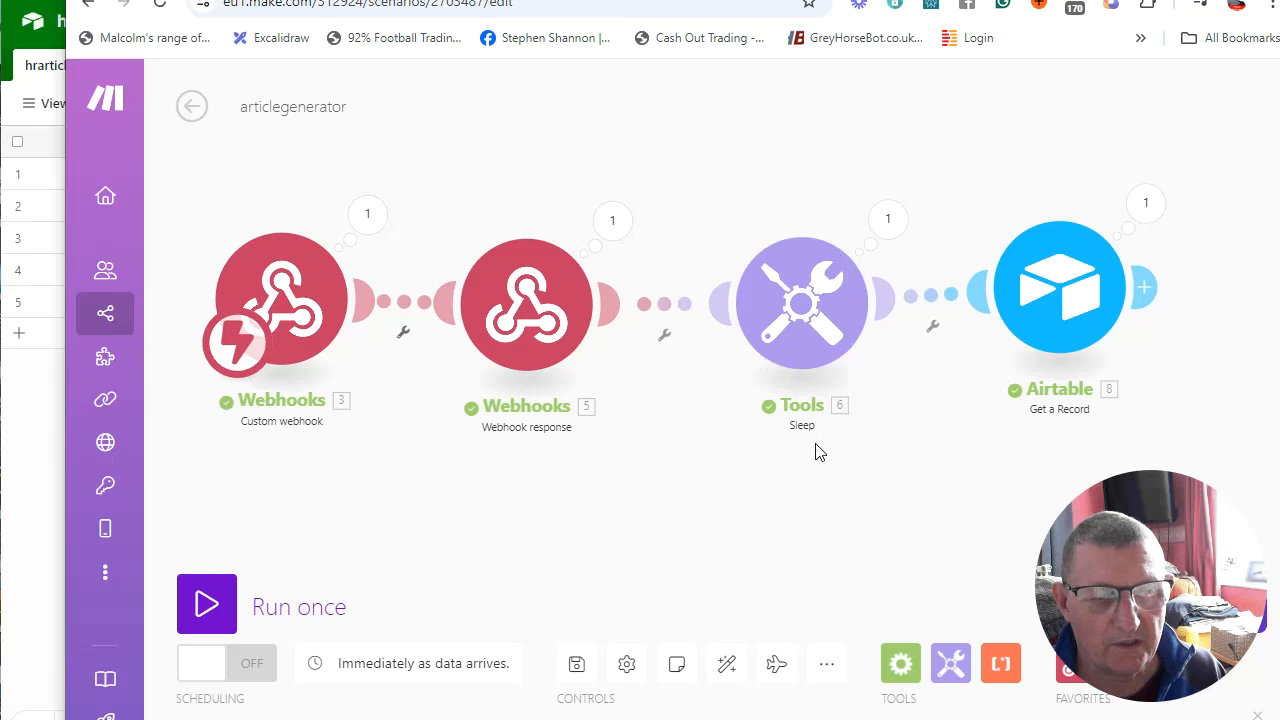
left_click(808, 360)
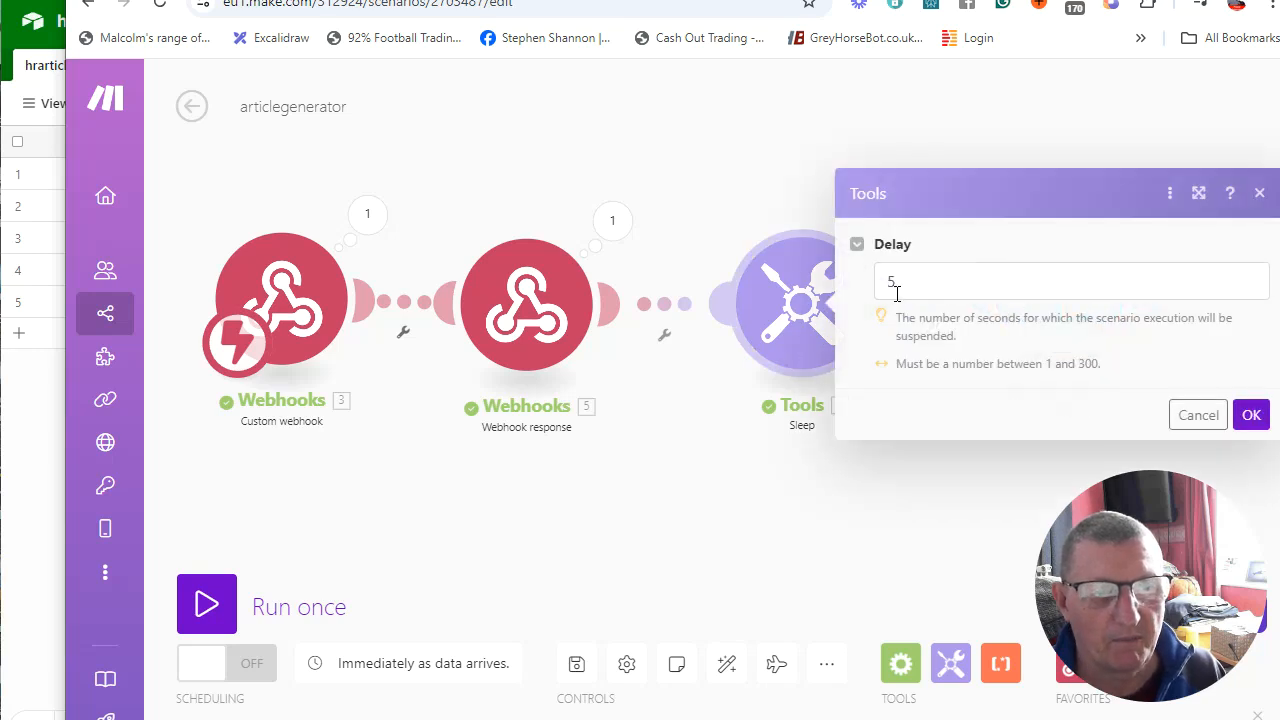
left_click_drag(897, 294, 881, 285)
type("20")
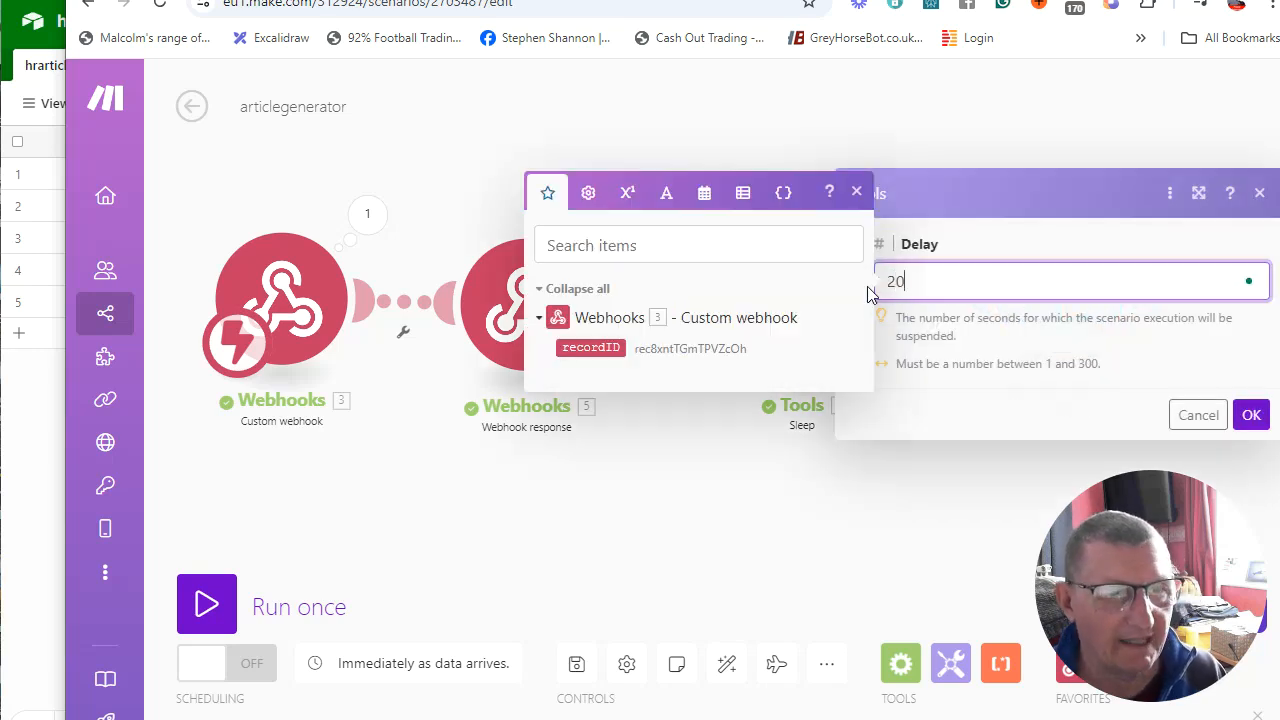
left_click(1250, 415)
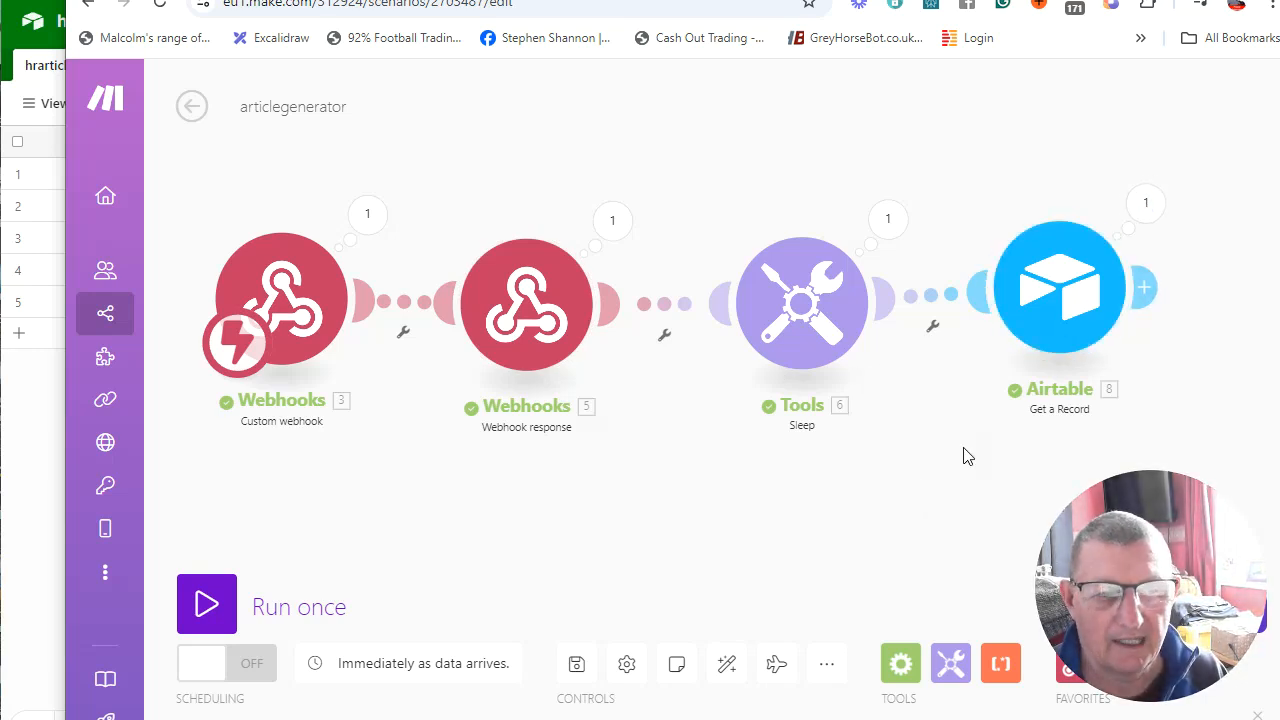
scroll(914, 434, "down", 3)
left_click_drag(825, 502, 566, 440)
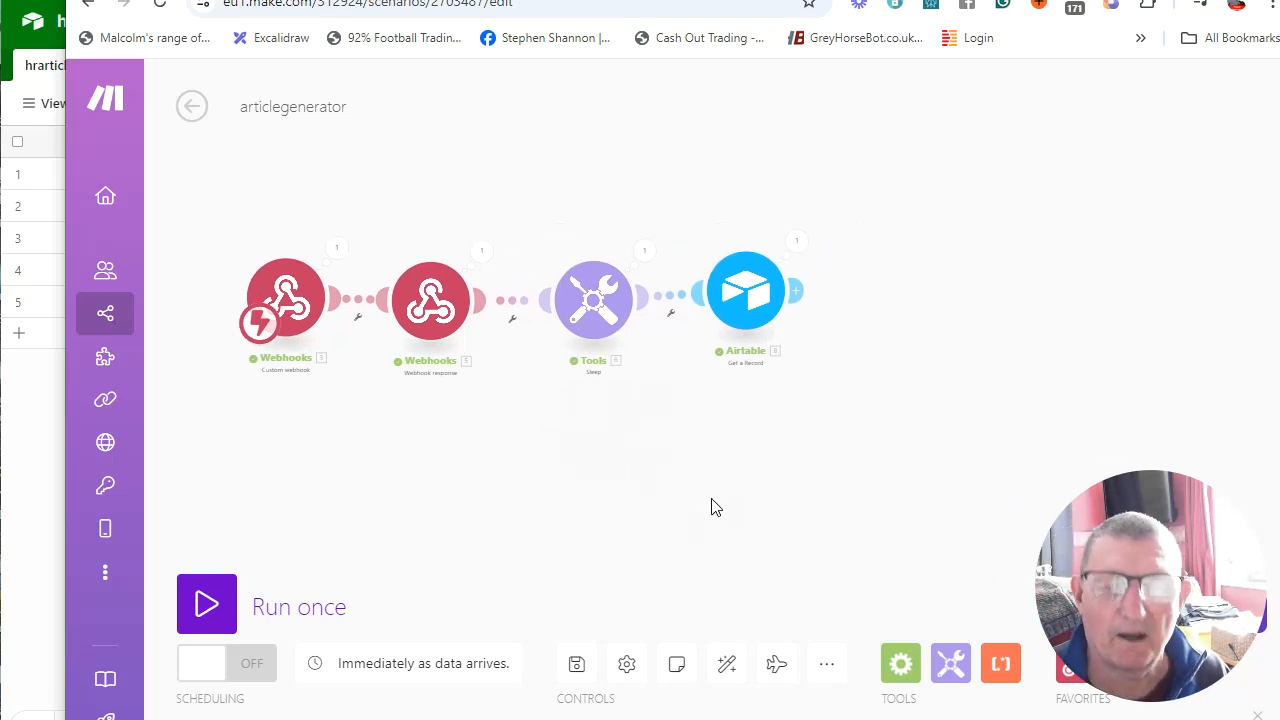